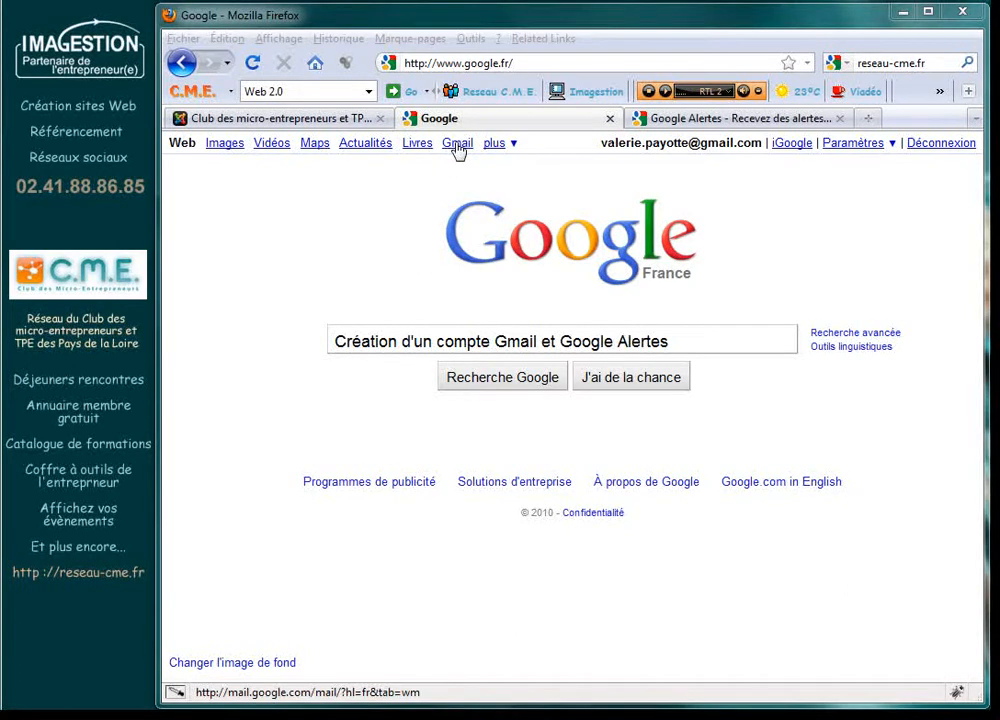
Go from the Google homepage to Gmail and start creating a new Google account
click(456, 144)
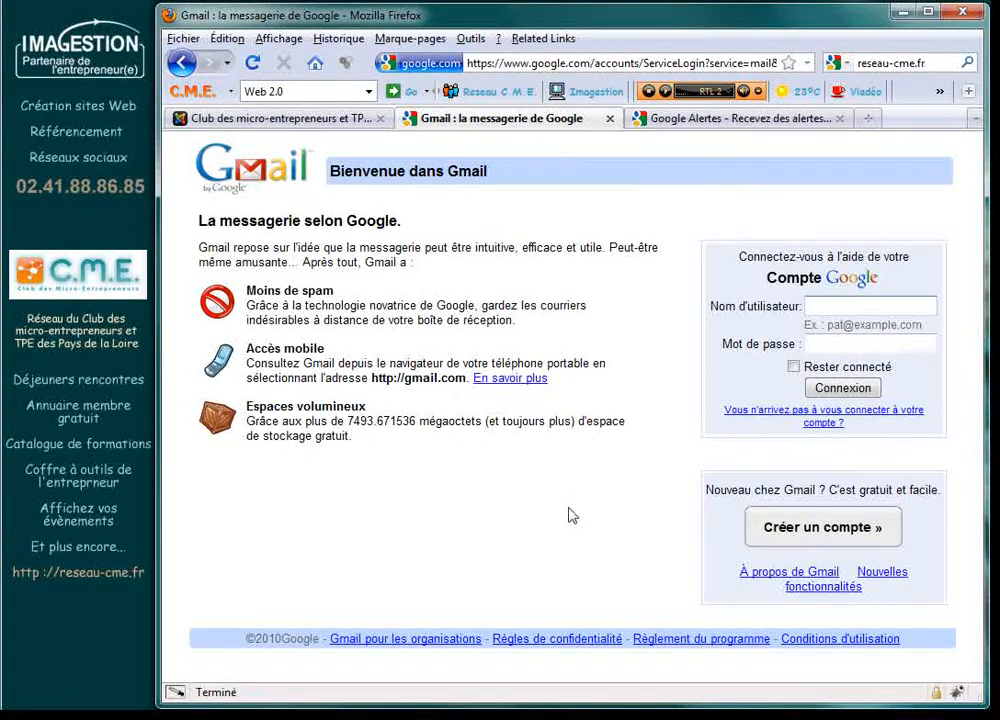
click(830, 531)
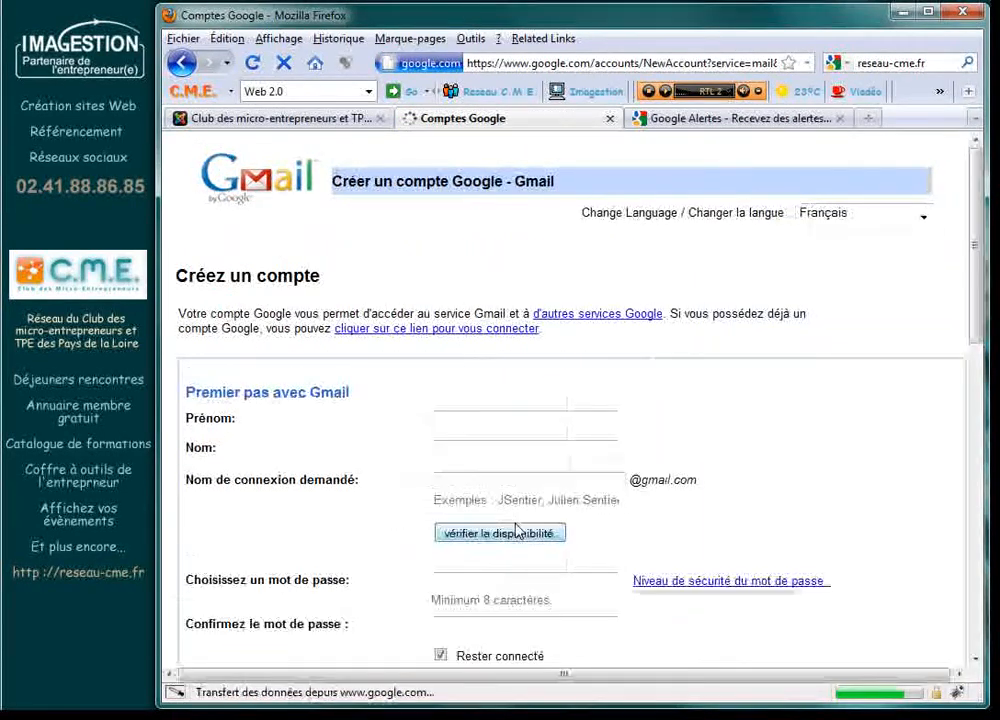
Enter the first name, last name and desired login name, then confirm the login name is available
click(442, 418)
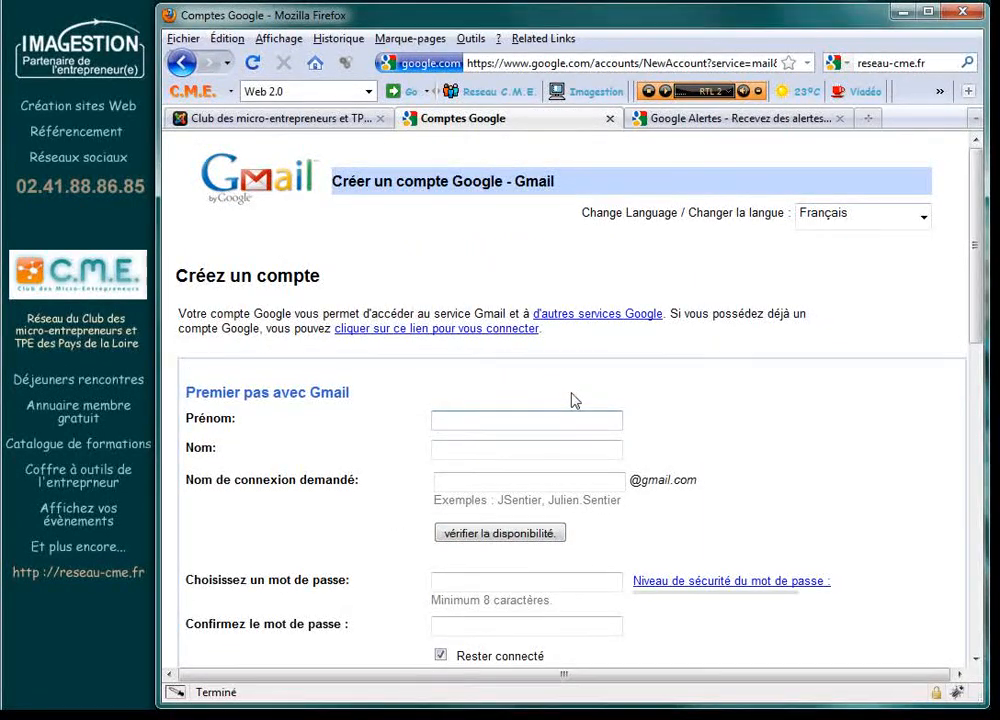
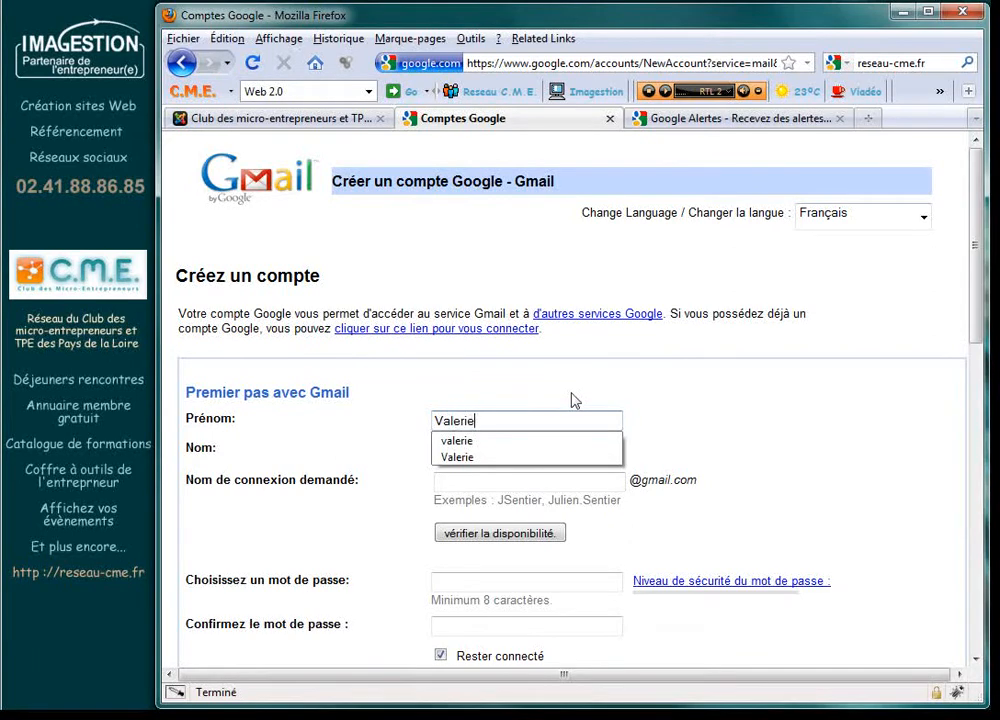
key(Tab)
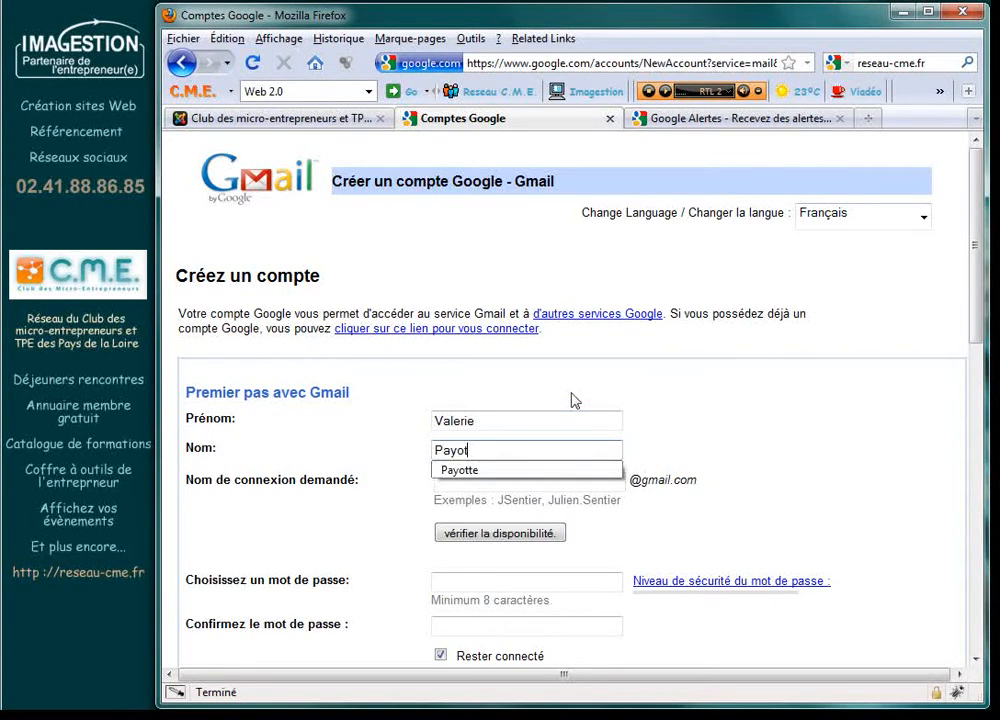
key(Tab)
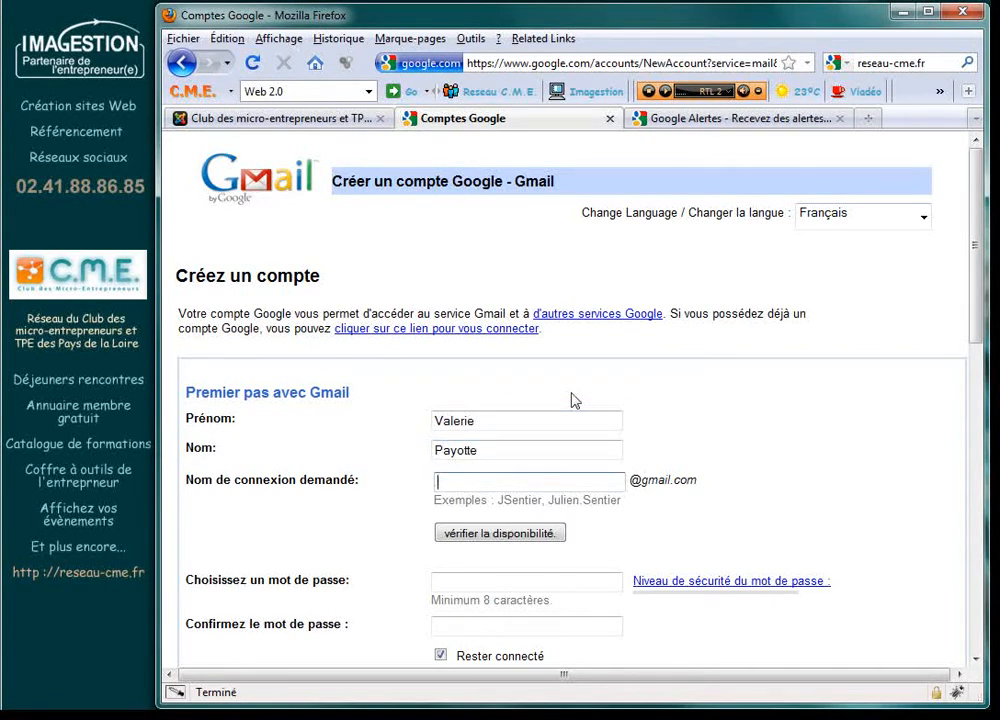
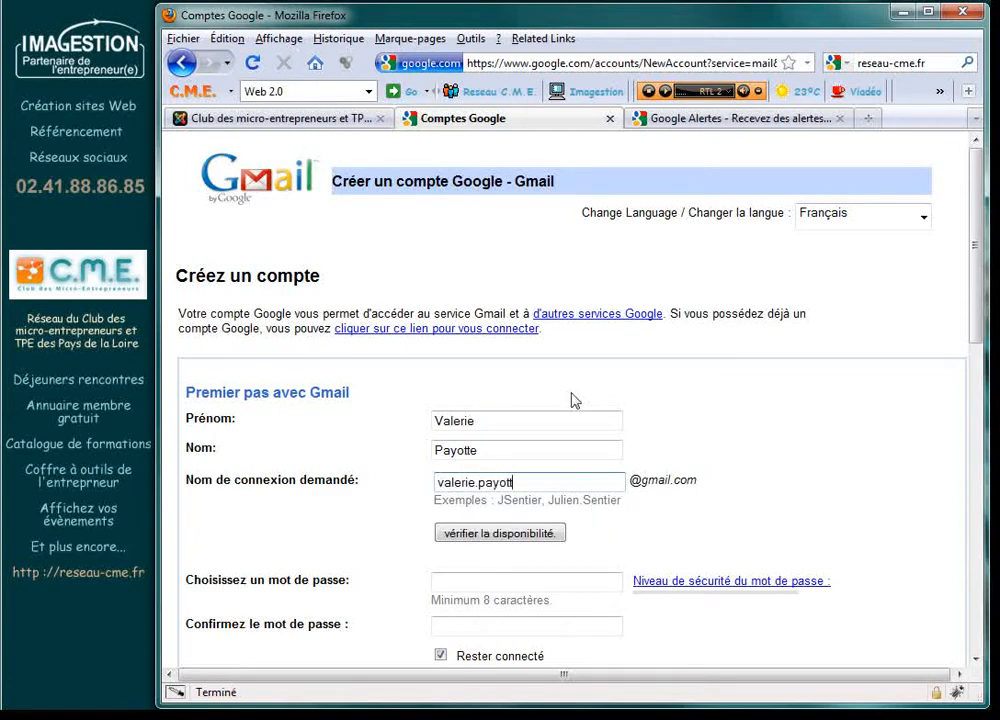
click(490, 535)
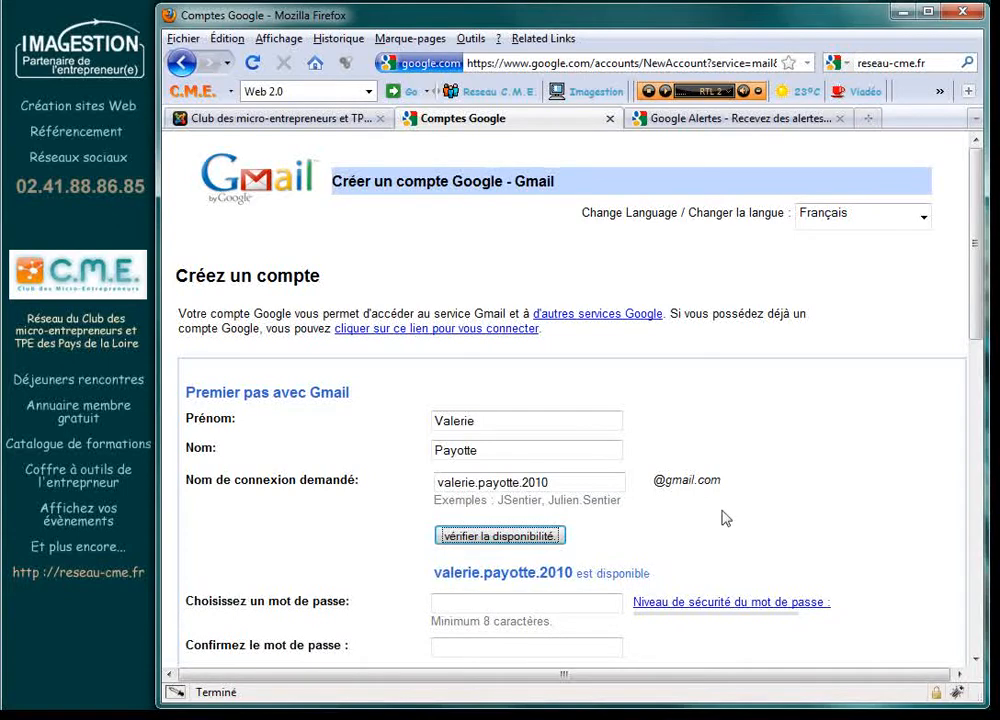
scroll(818, 457, down, 2)
Type the account password and confirm it
click(458, 497)
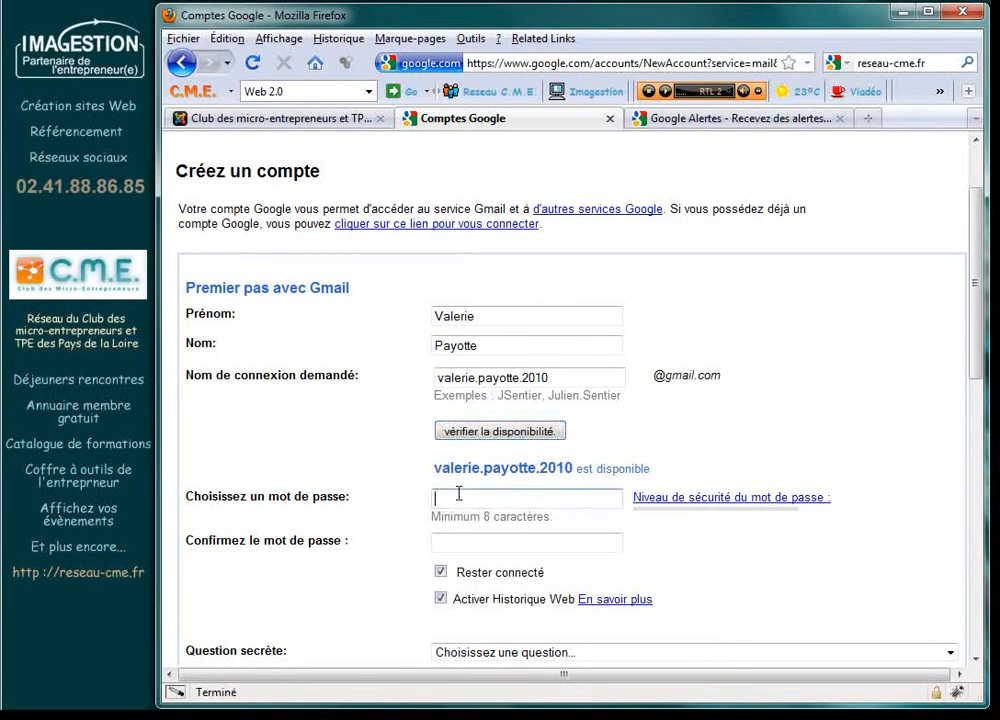
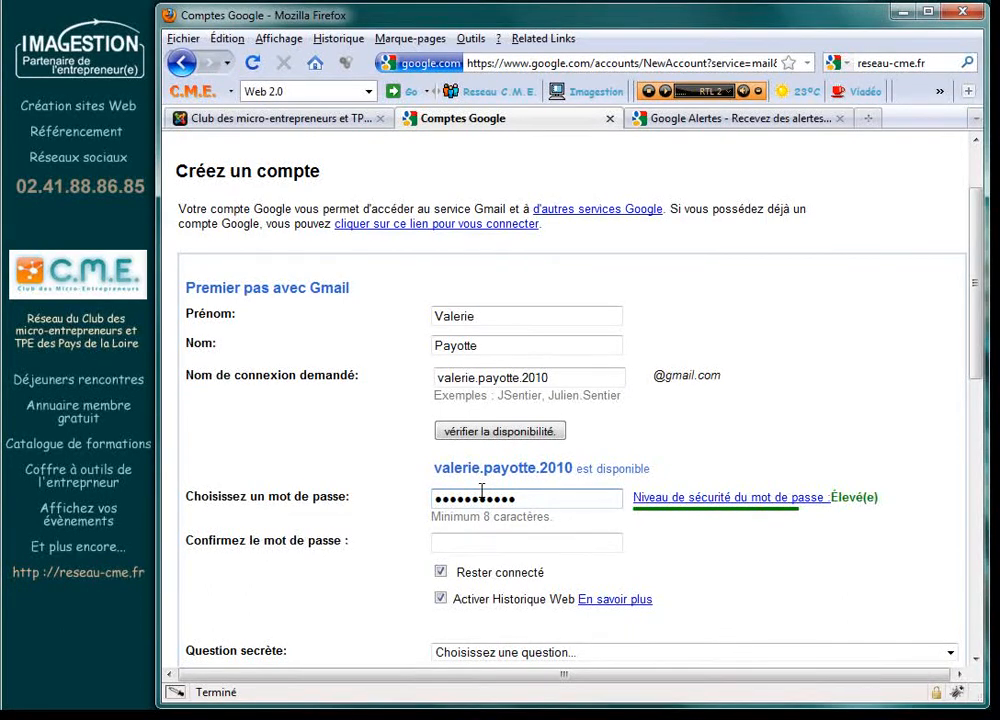
key(Tab)
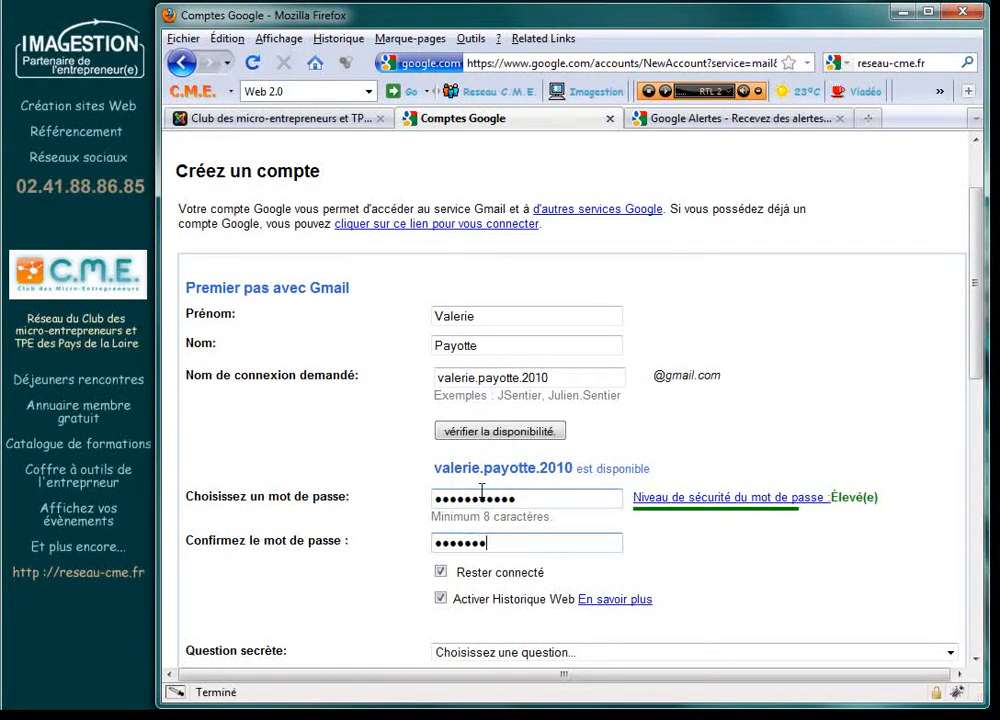
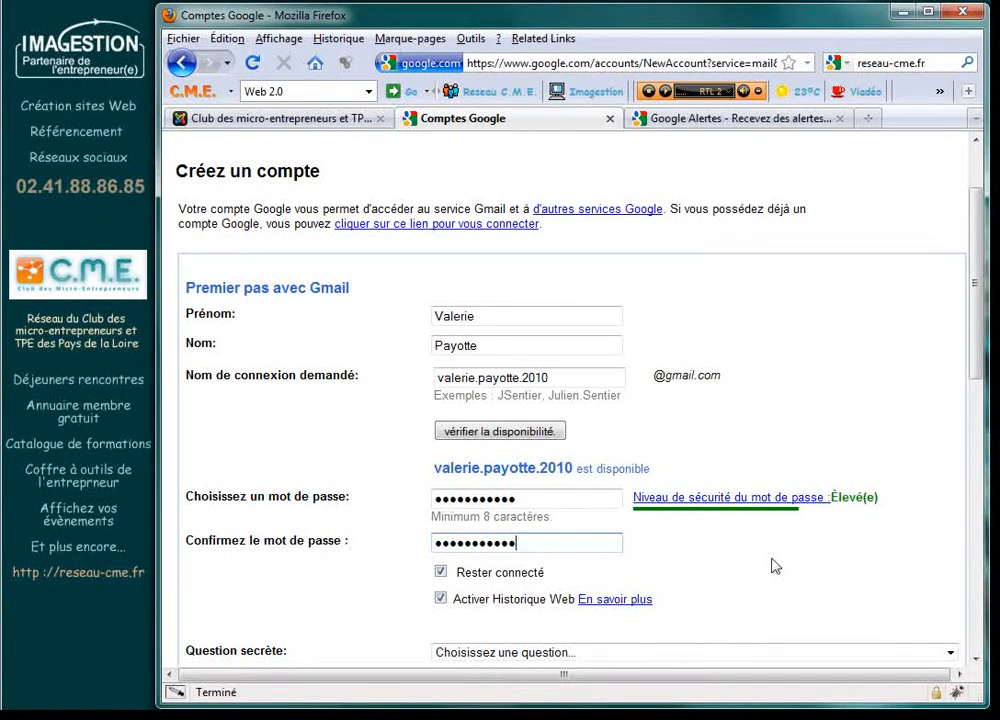
Set a custom secret question 'nom de votre reseau' and enter its answer
scroll(745, 563, down, 2)
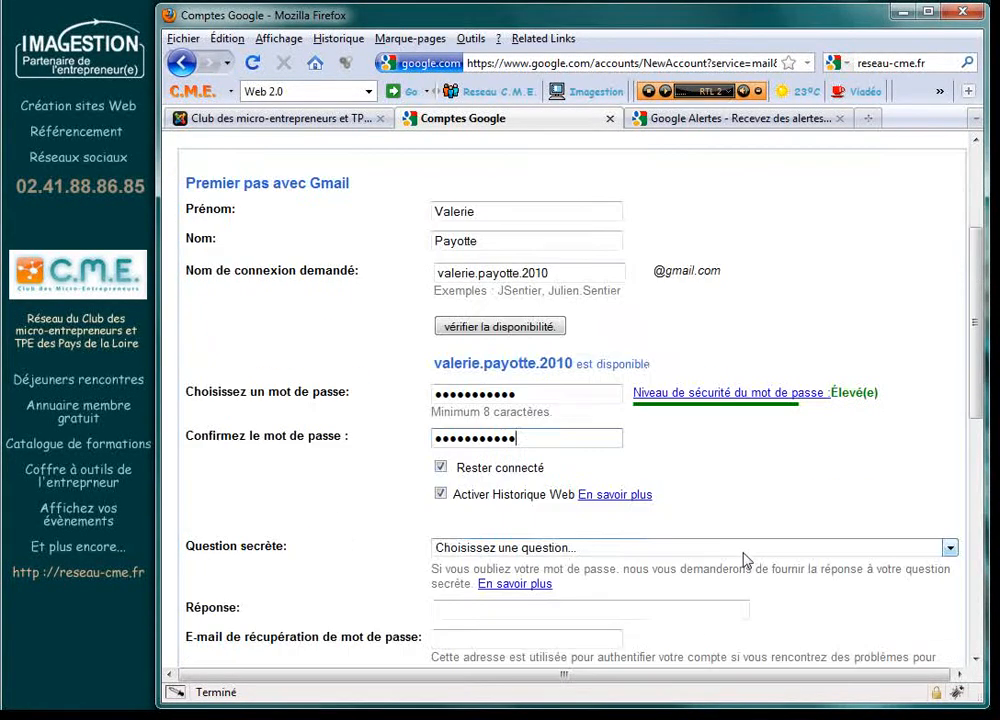
click(676, 548)
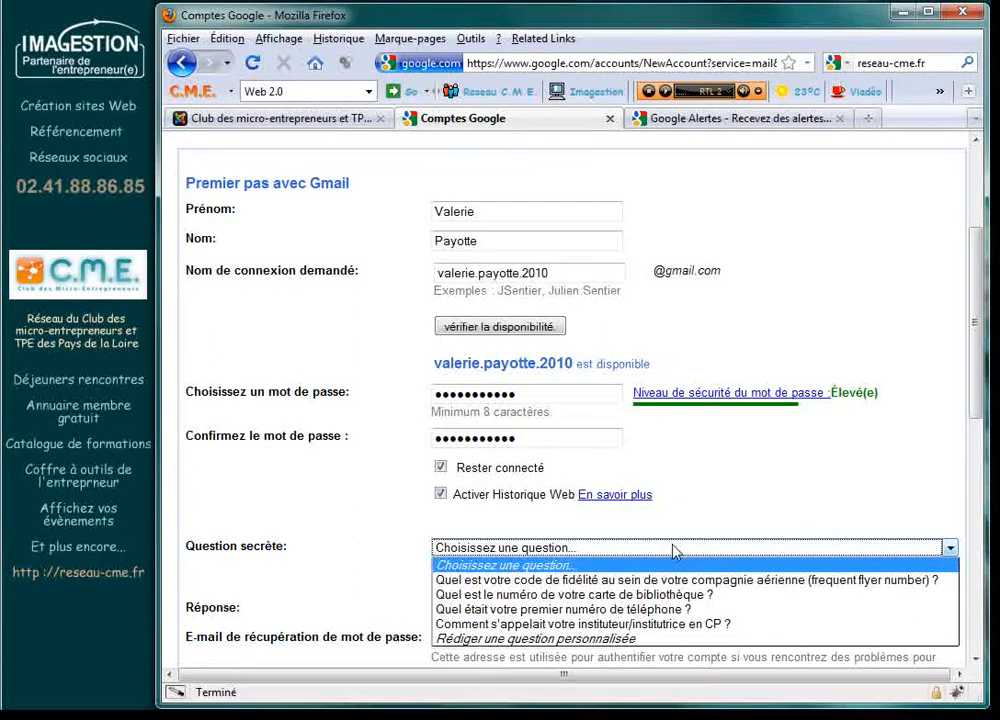
click(635, 645)
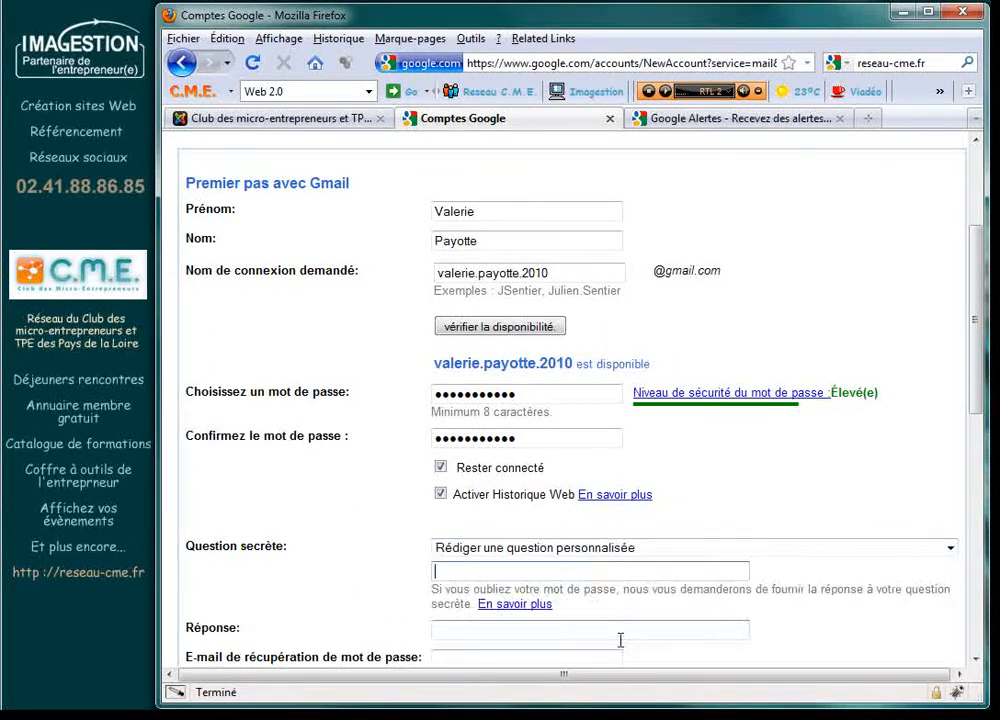
click(522, 571)
text(nom de )
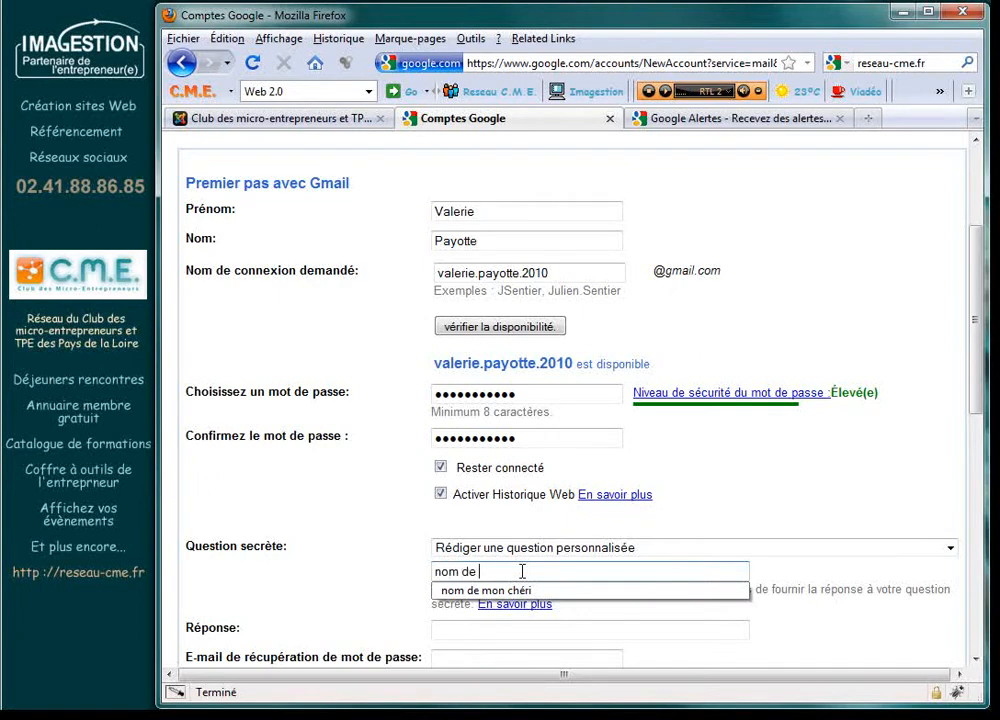
text(votre reseau)
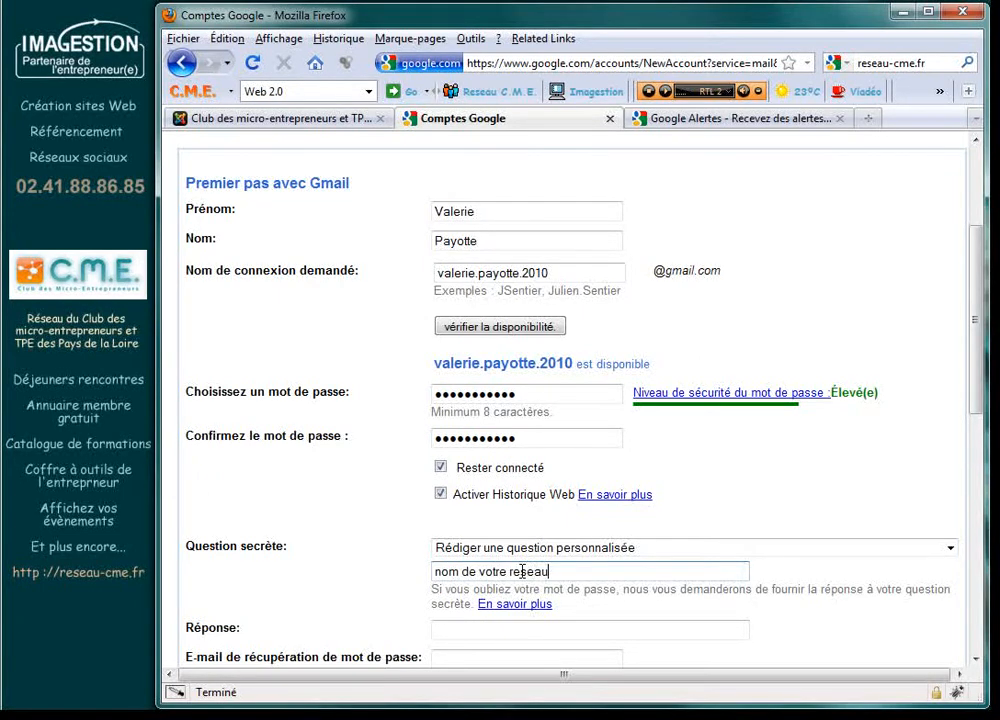
click(466, 631)
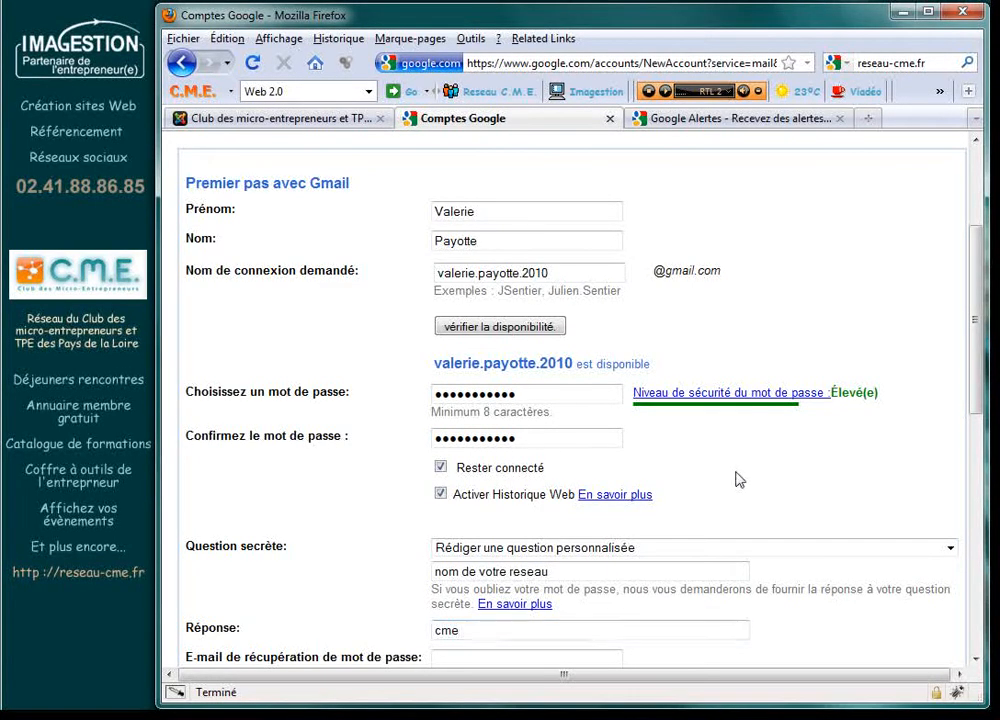
Enter the recovery e-mail address
scroll(737, 462, down, 4)
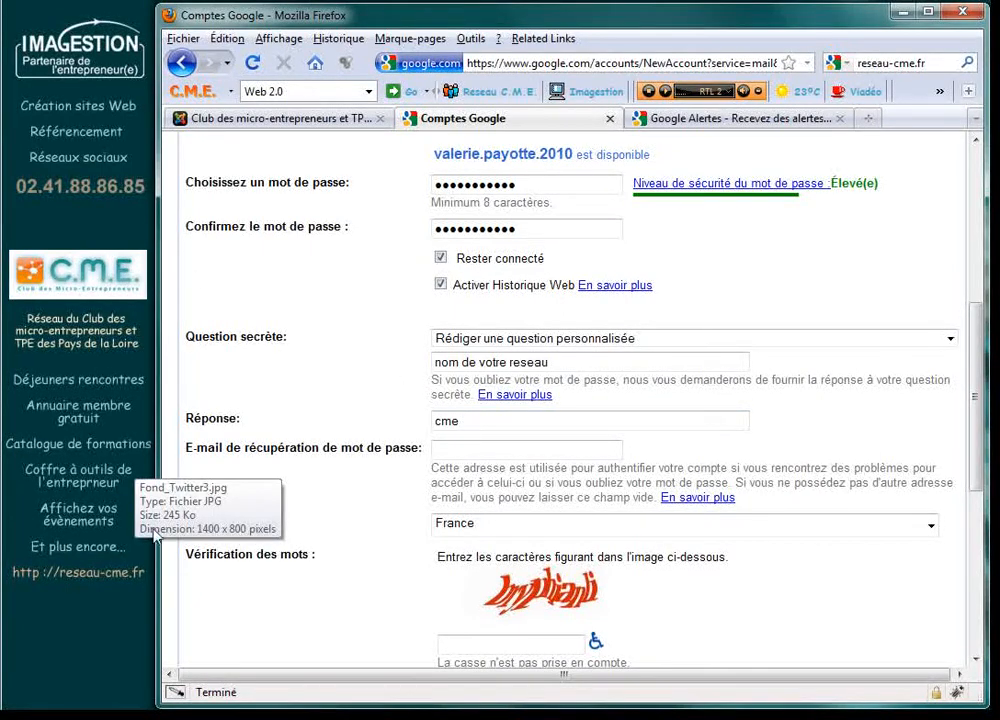
click(486, 450)
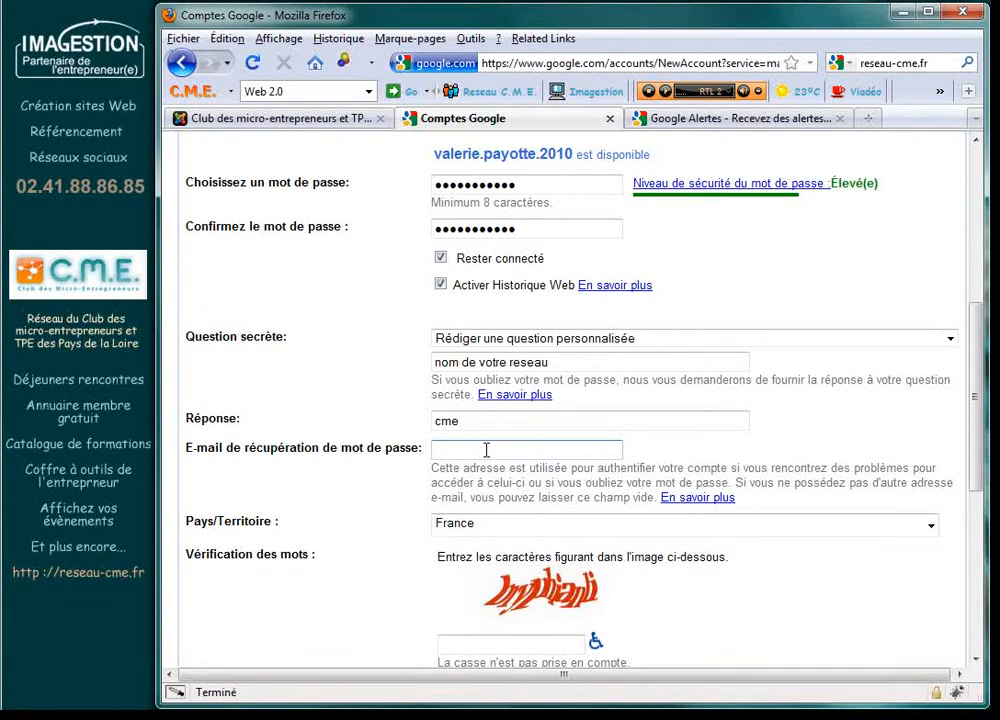
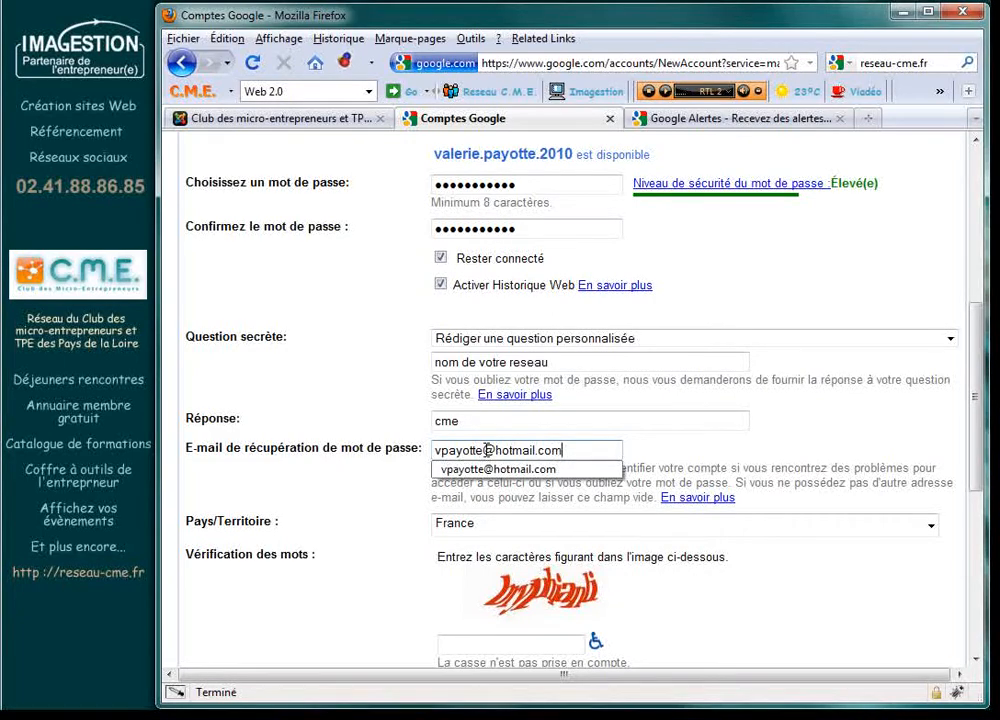
Keep the suggested recovery address, enter the word-verification characters, and tick the terms-of-use checkbox
click(495, 647)
scroll(449, 627, down, 2)
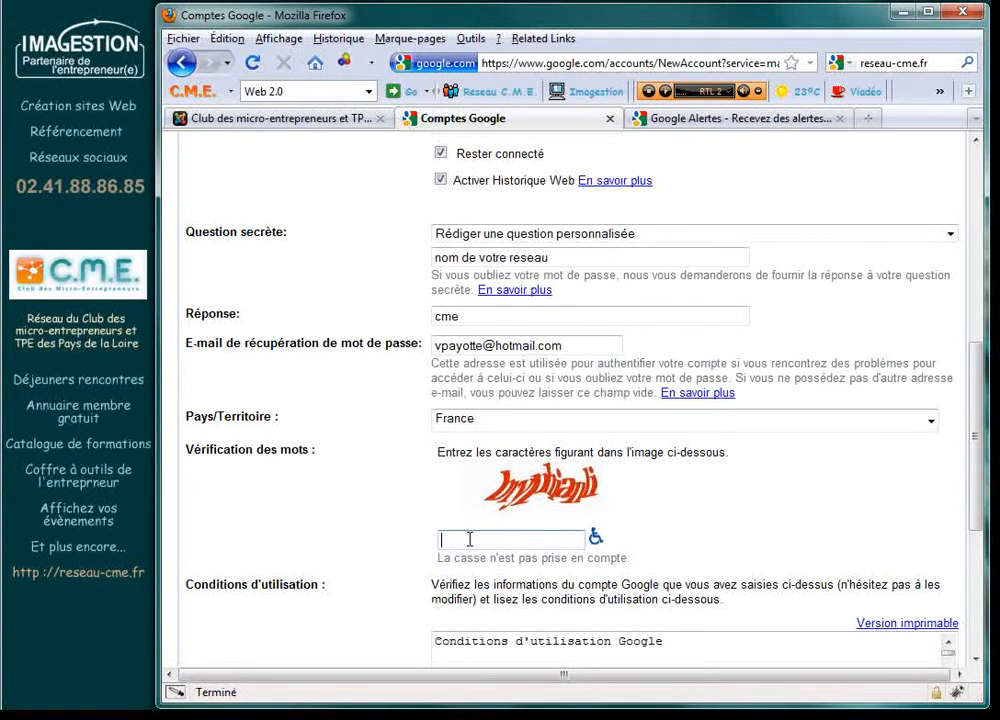
text(bryphianli)
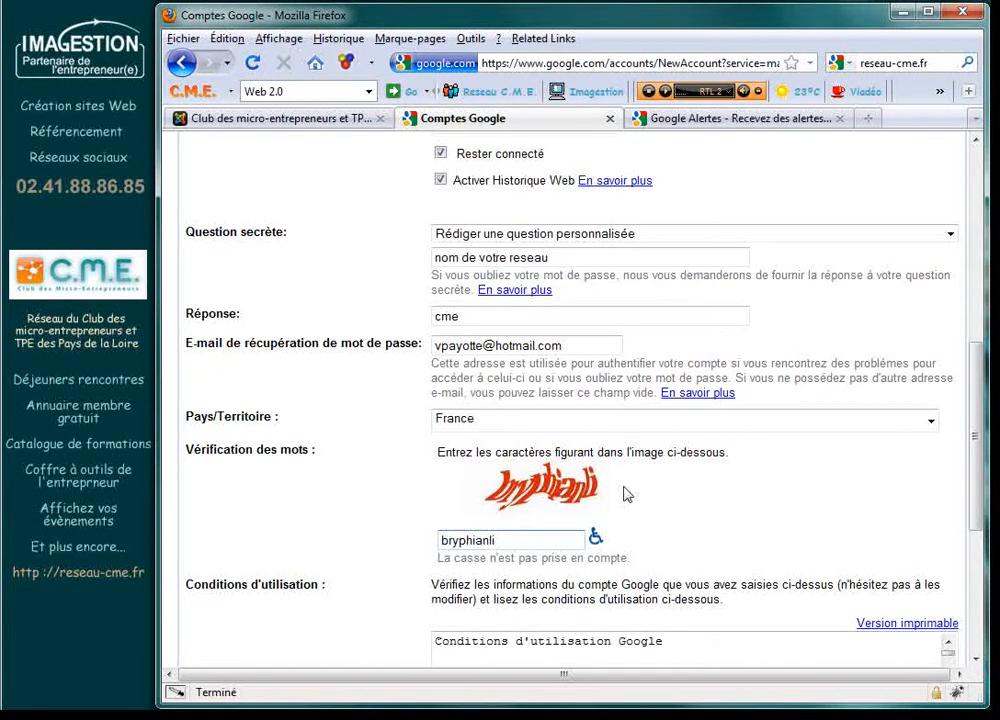
scroll(697, 490, down, 2)
scroll(697, 485, down, 2)
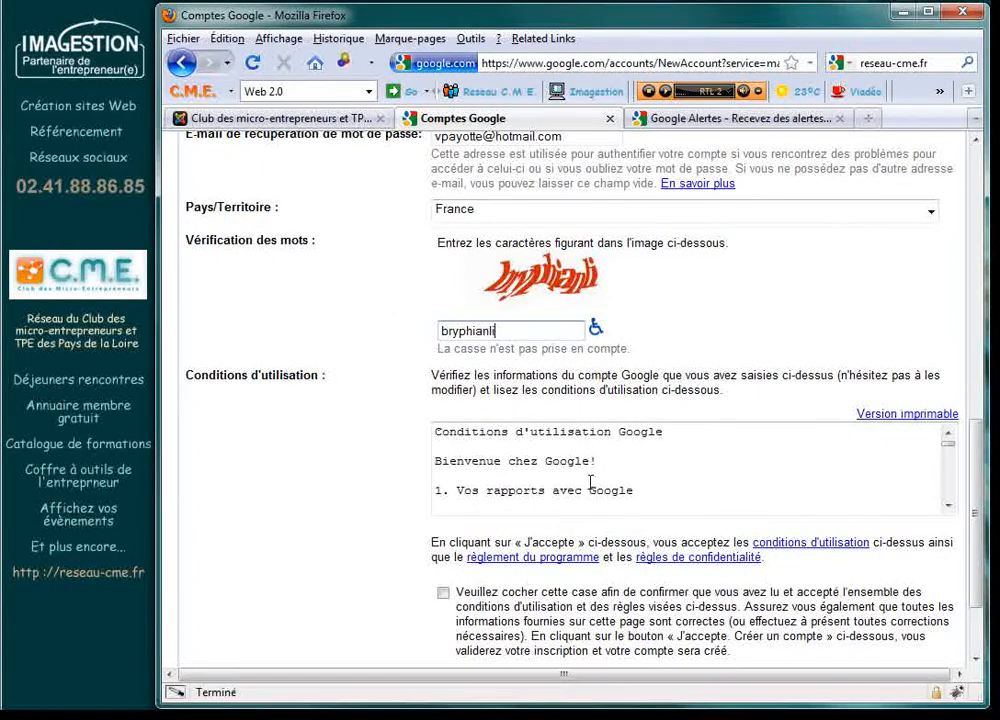
click(443, 592)
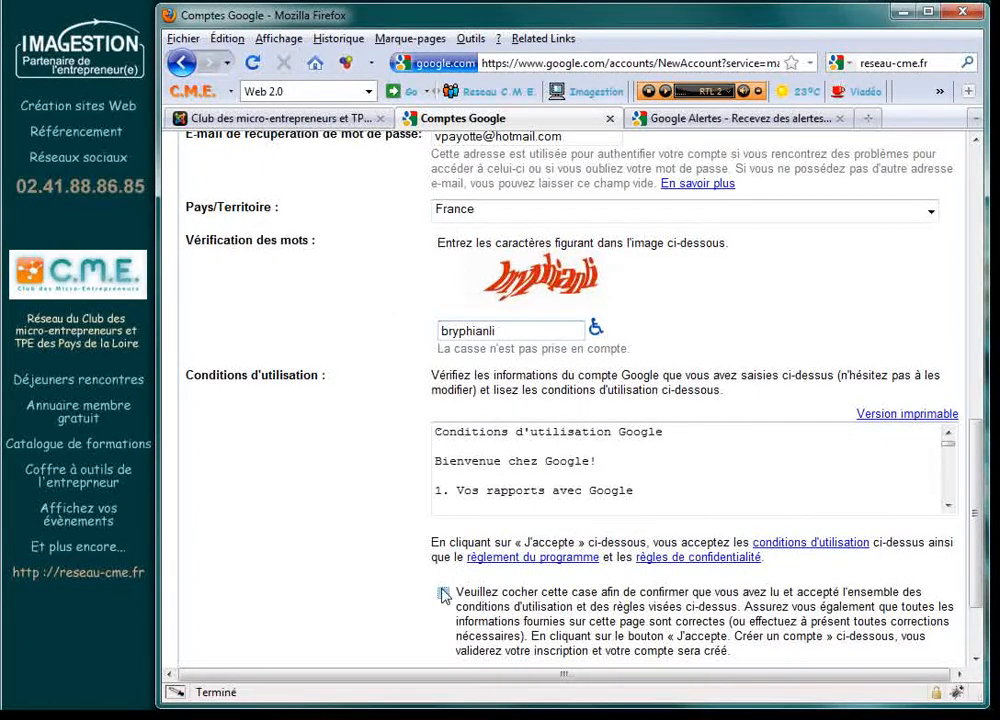
scroll(352, 543, down, 2)
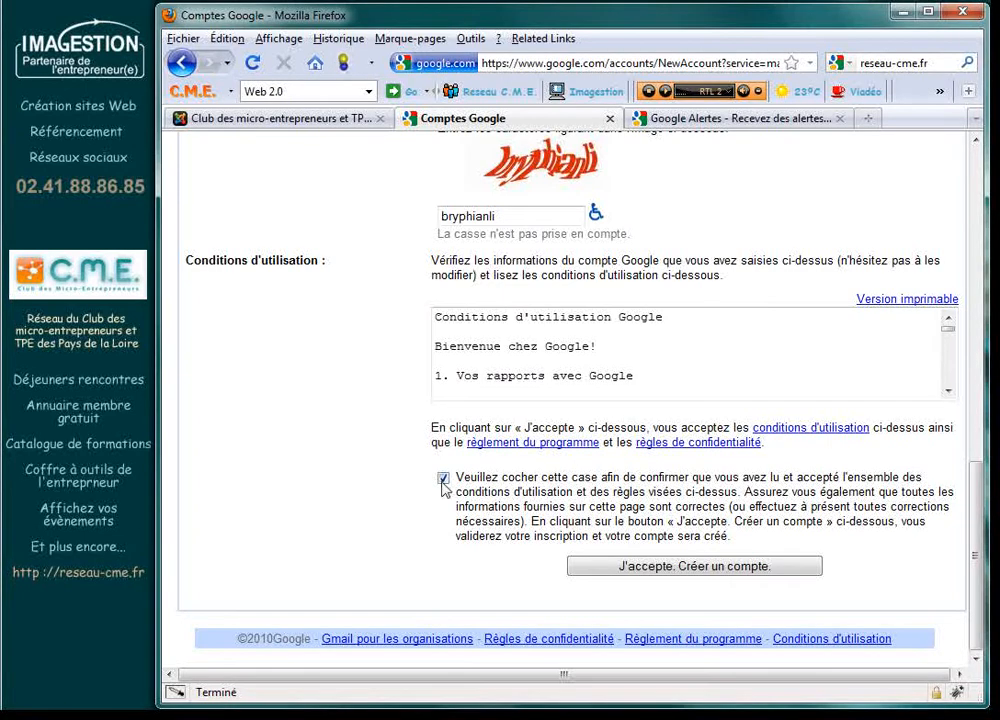
Submit the sign-up form to create the account, then switch to the Google Alertes tab
click(692, 568)
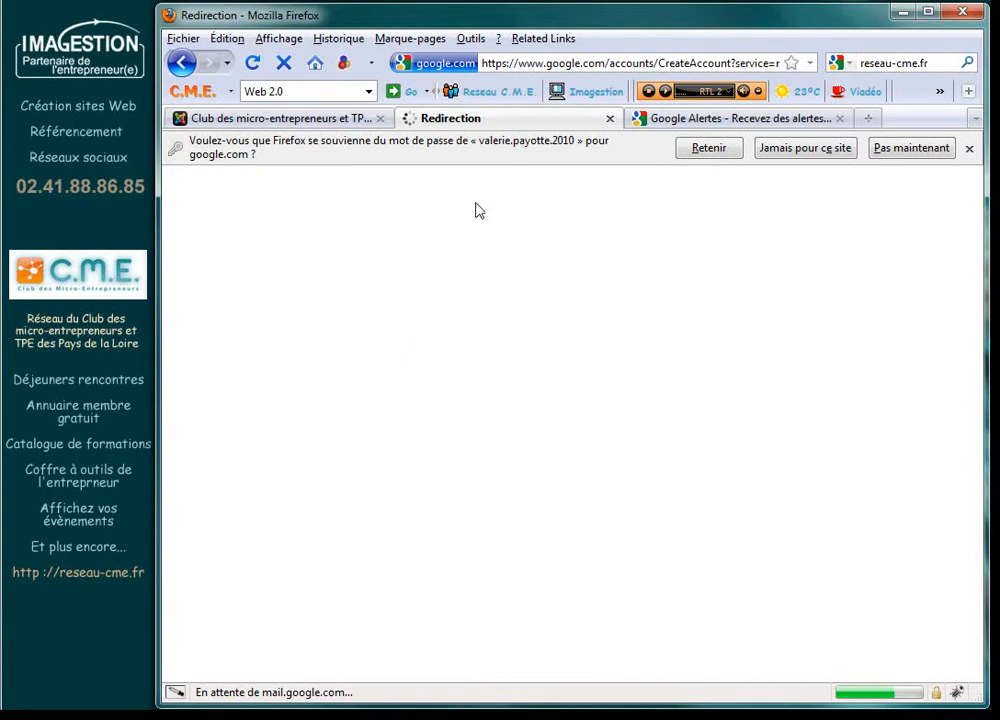
click(690, 119)
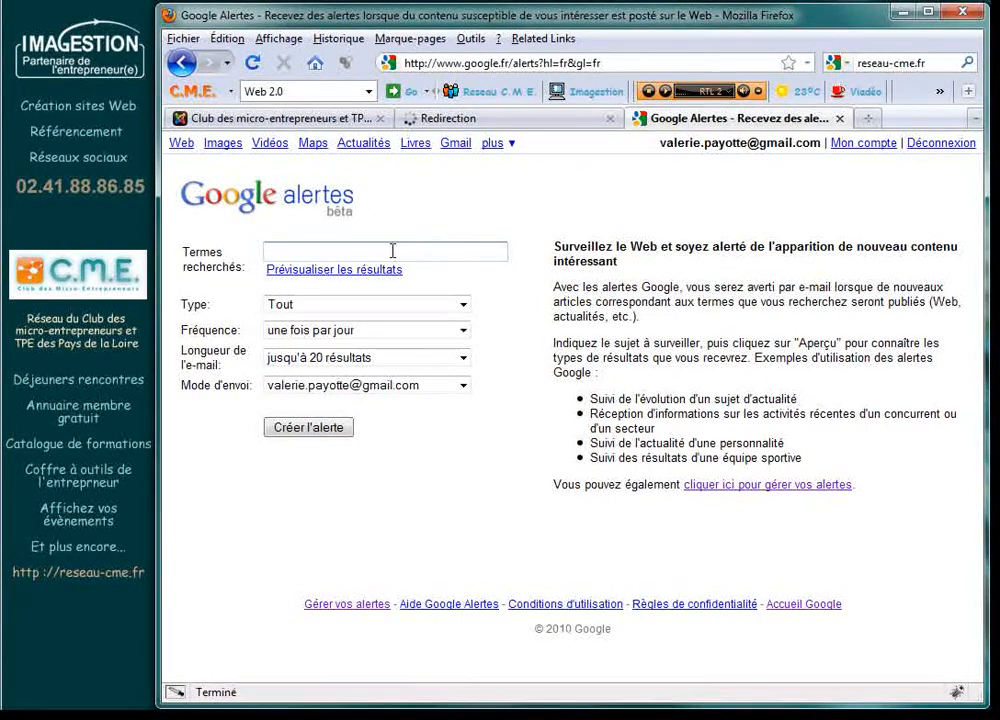
click(305, 253)
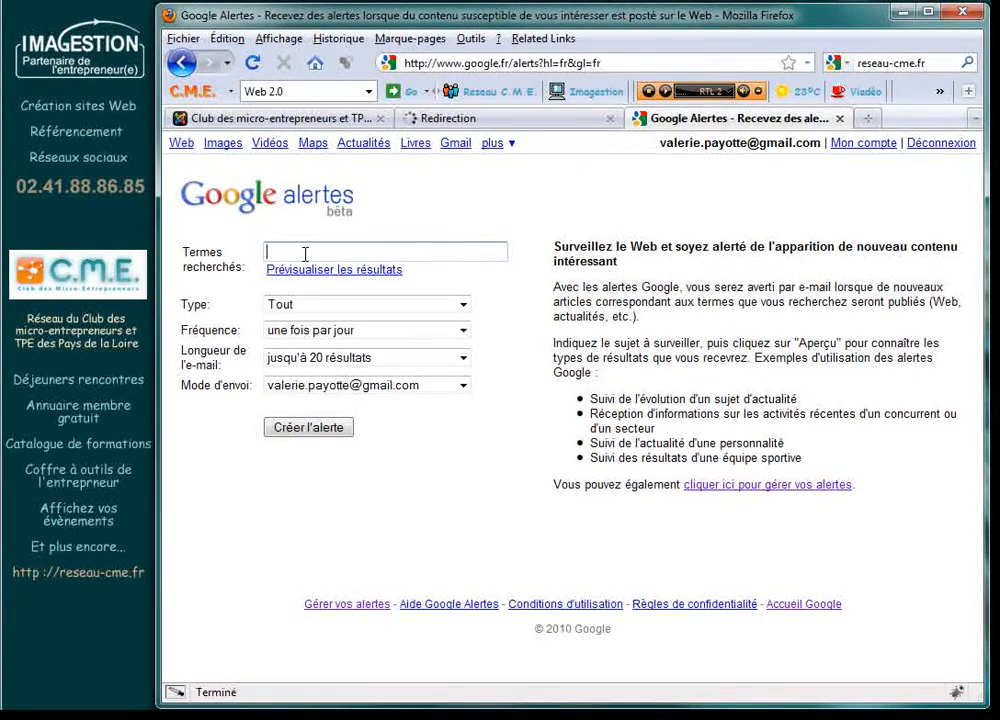
click(629, 61)
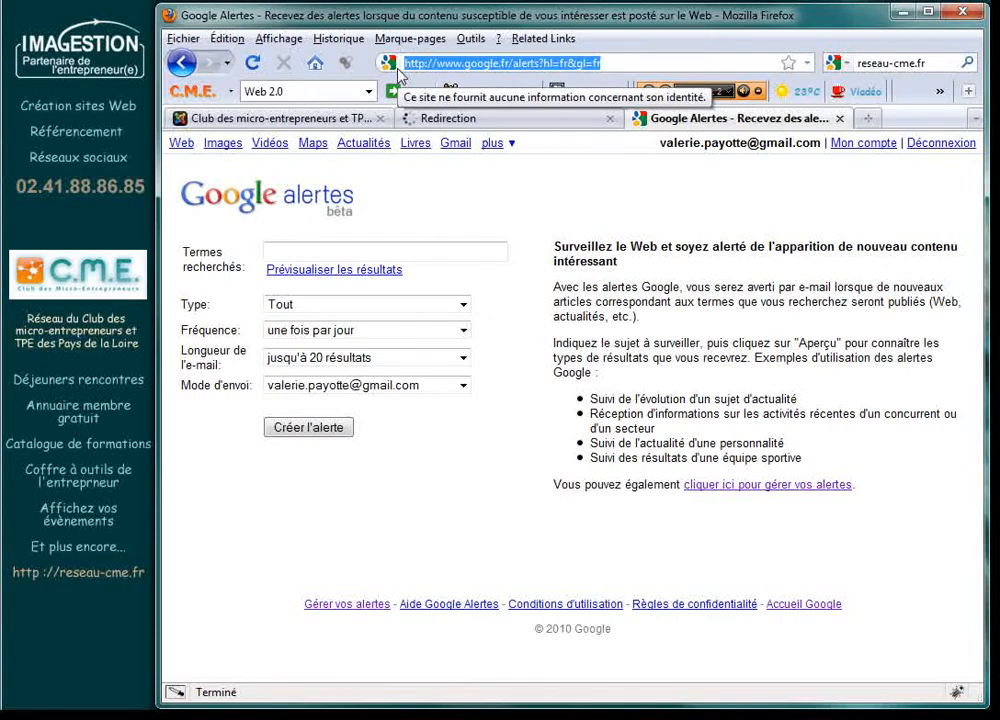
text(a)
key(BackSpace)
text(goo)
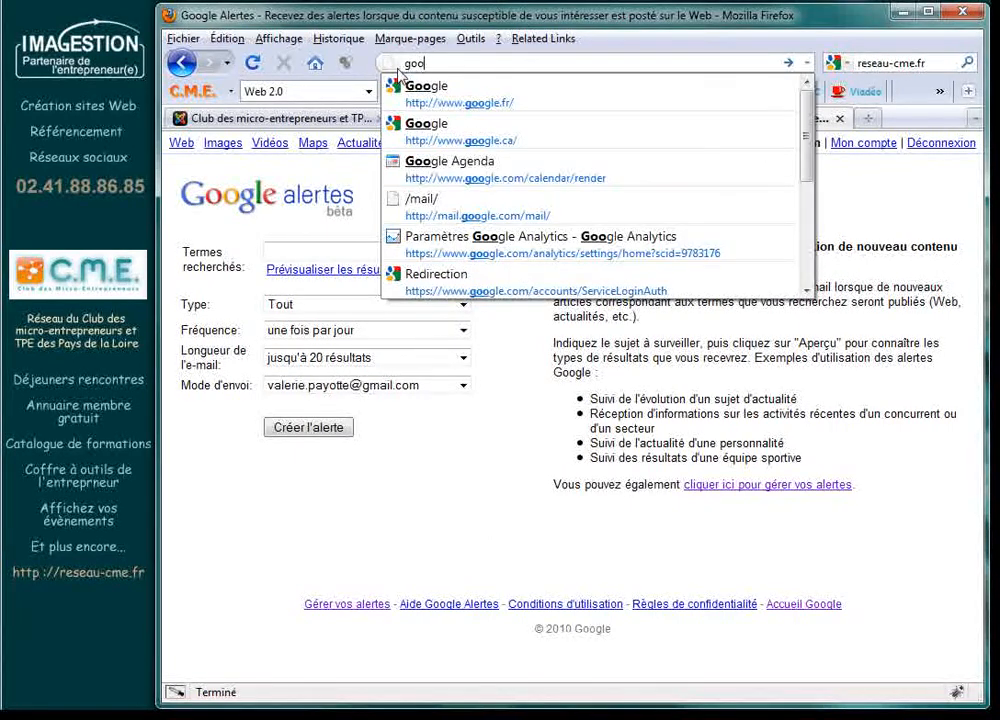
click(433, 97)
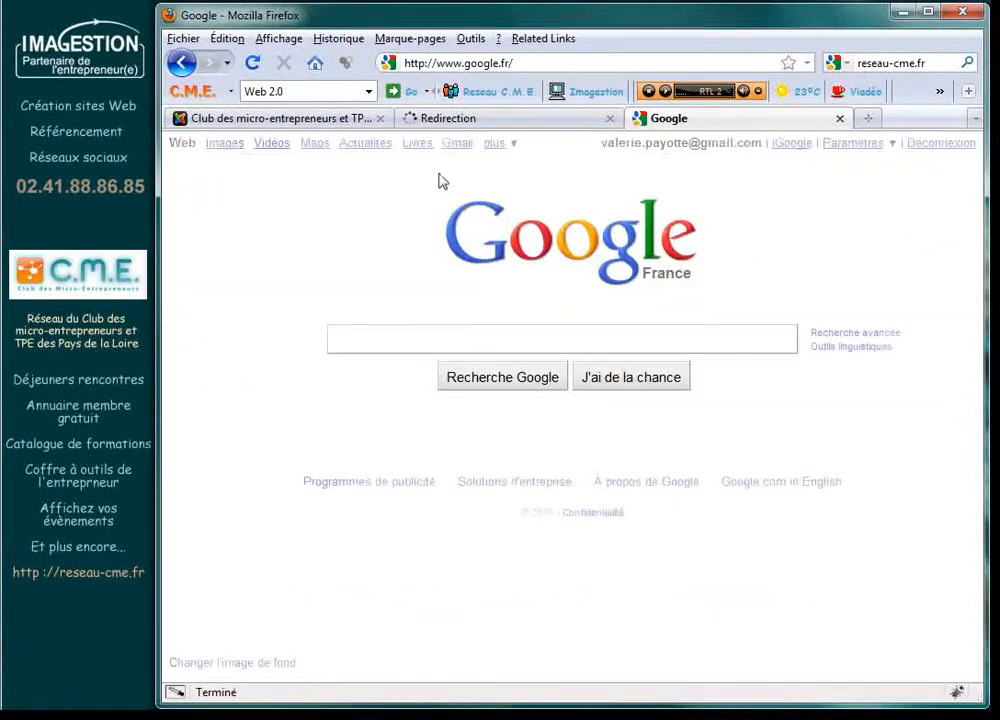
click(494, 146)
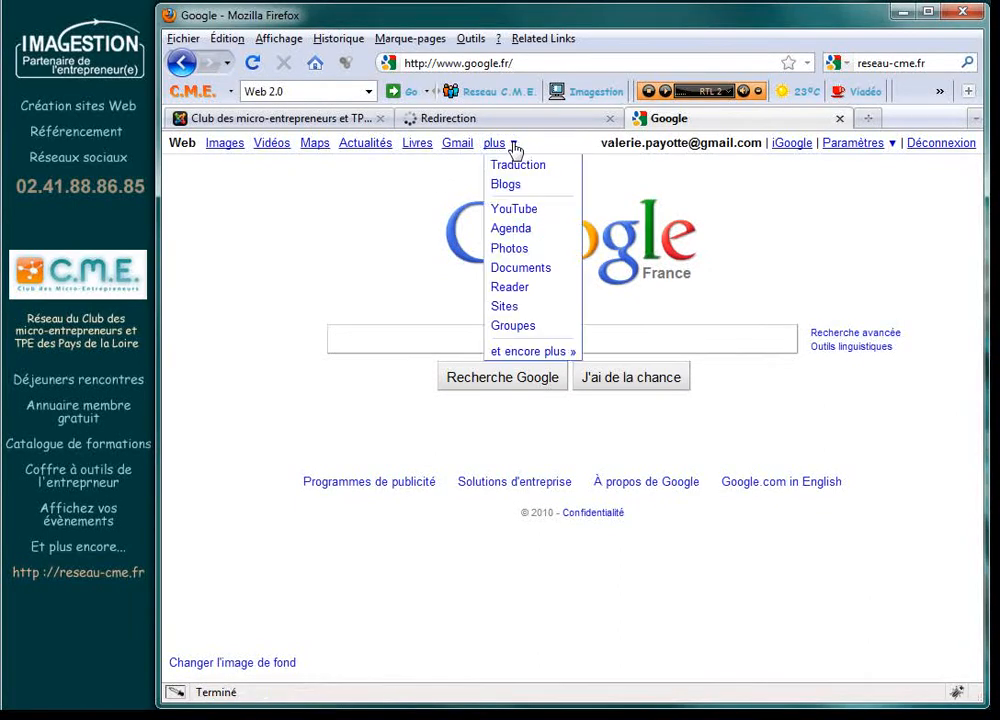
click(522, 352)
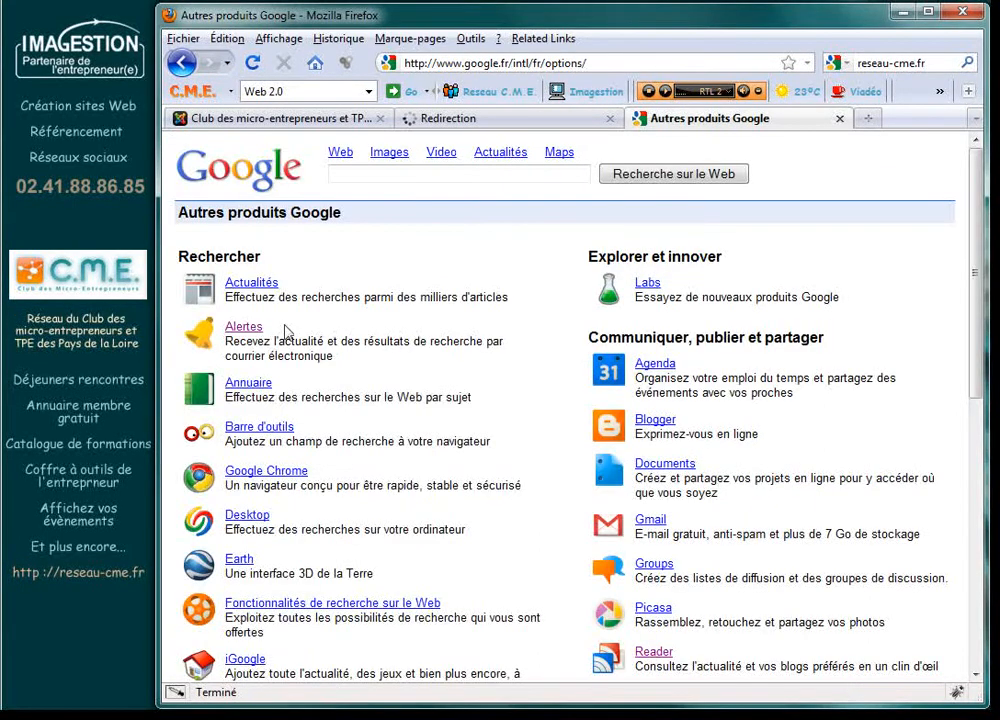
click(238, 333)
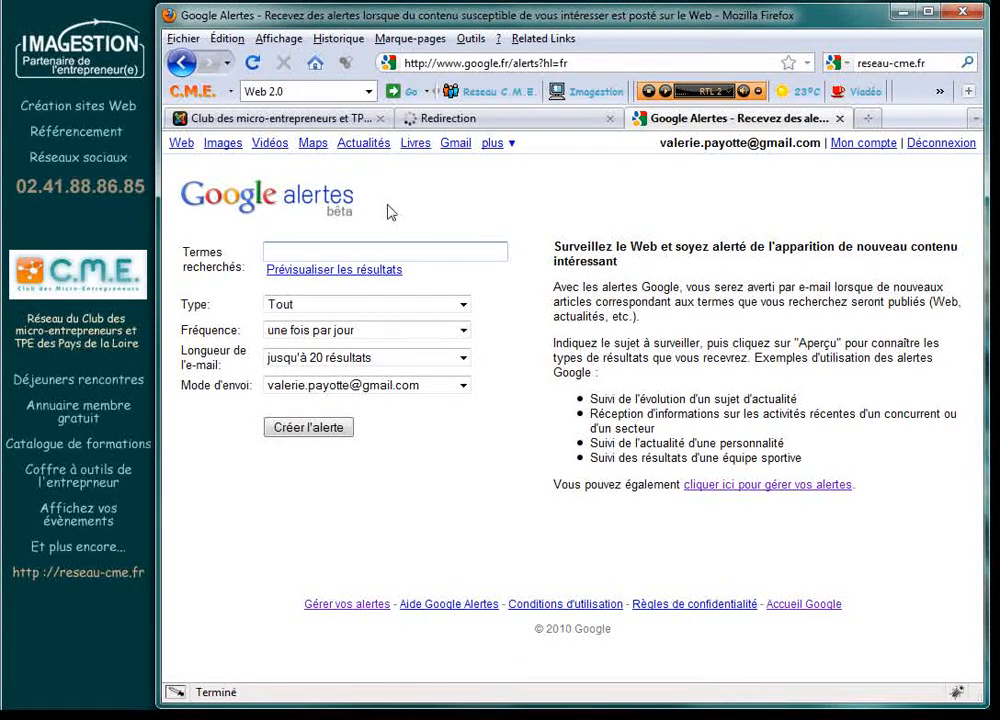
Fill the alert form with 'Web 2.0', type Blogs, once a week, up to 10 results
text(Web)
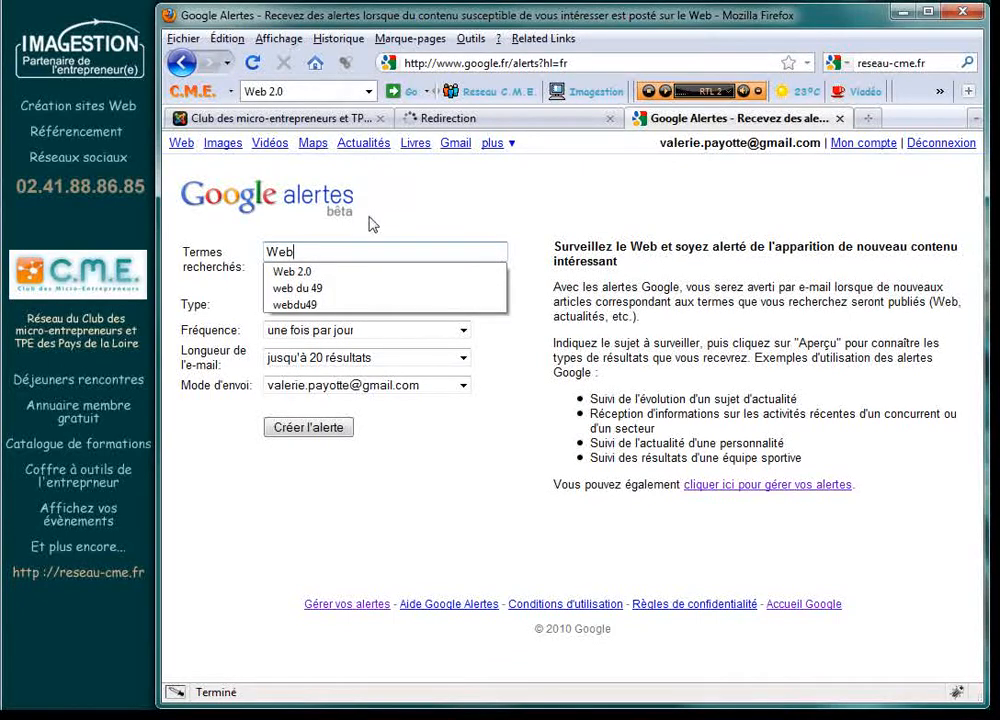
key(Down)
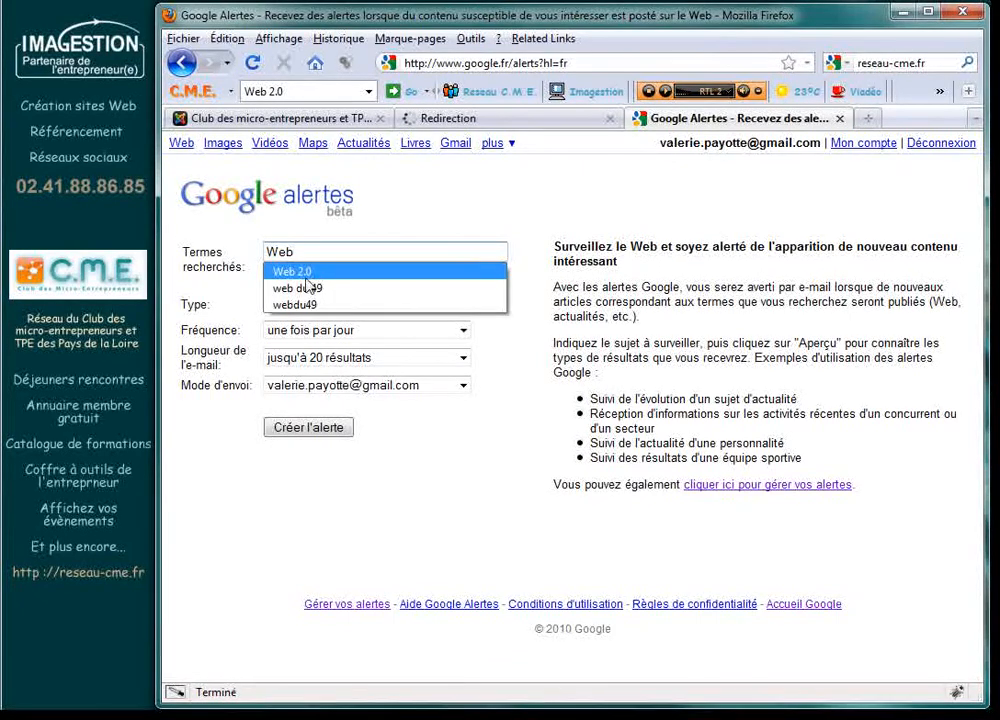
key(Return)
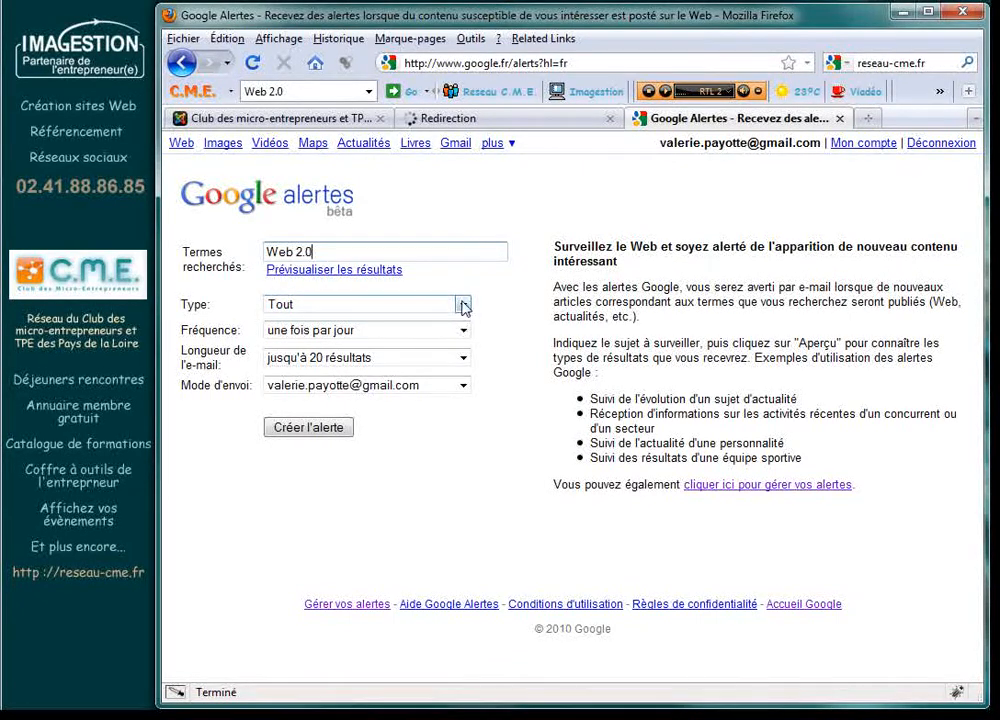
click(462, 304)
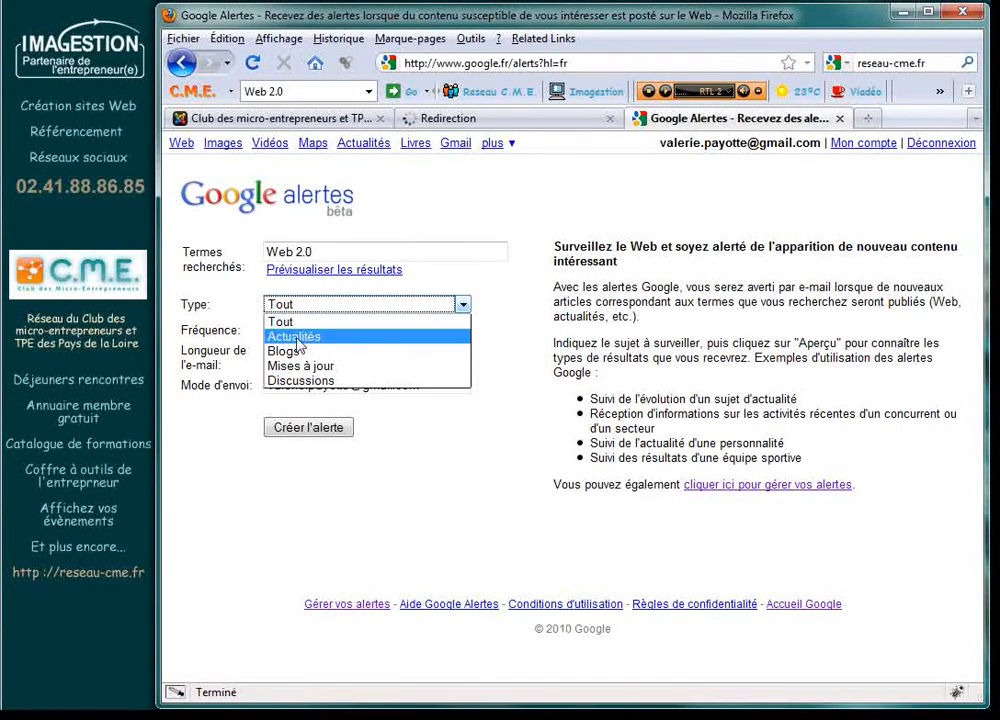
click(290, 352)
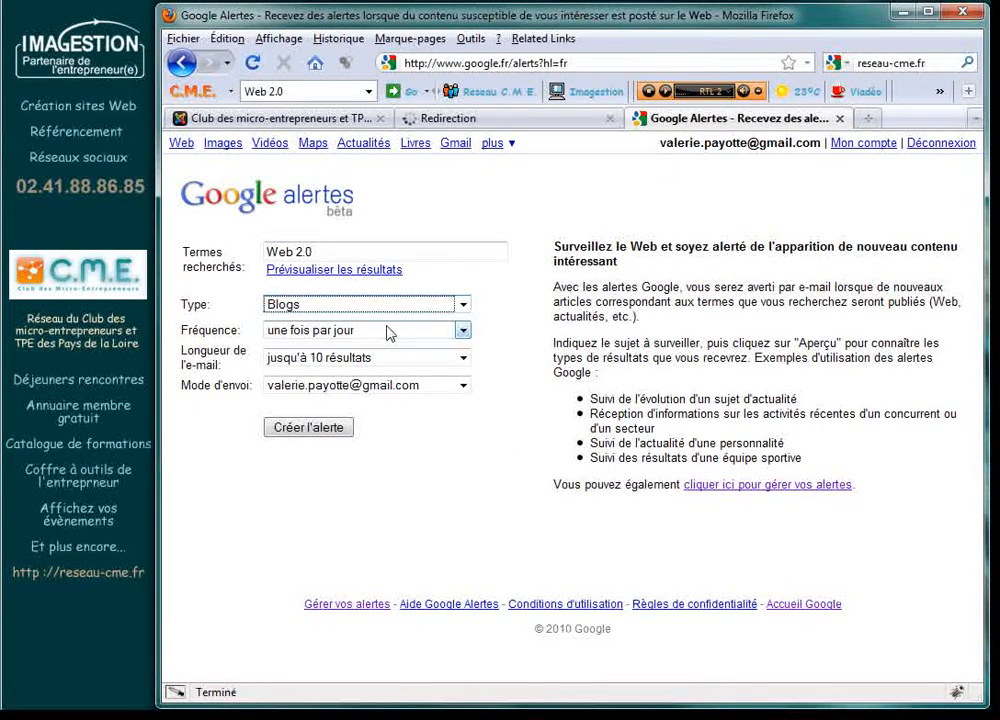
click(464, 331)
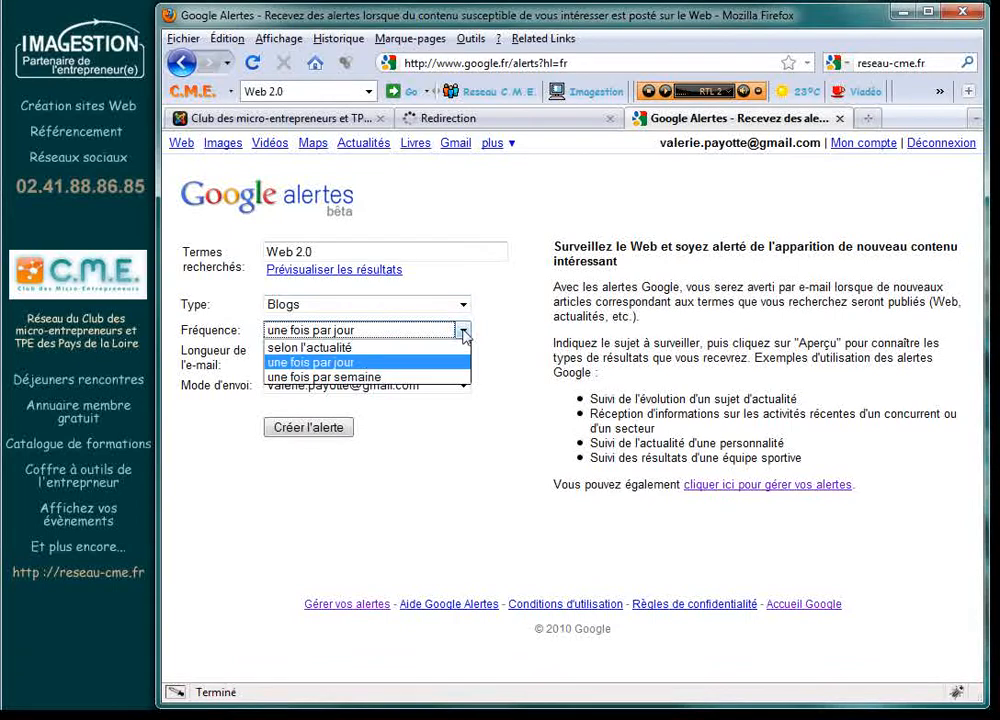
click(436, 379)
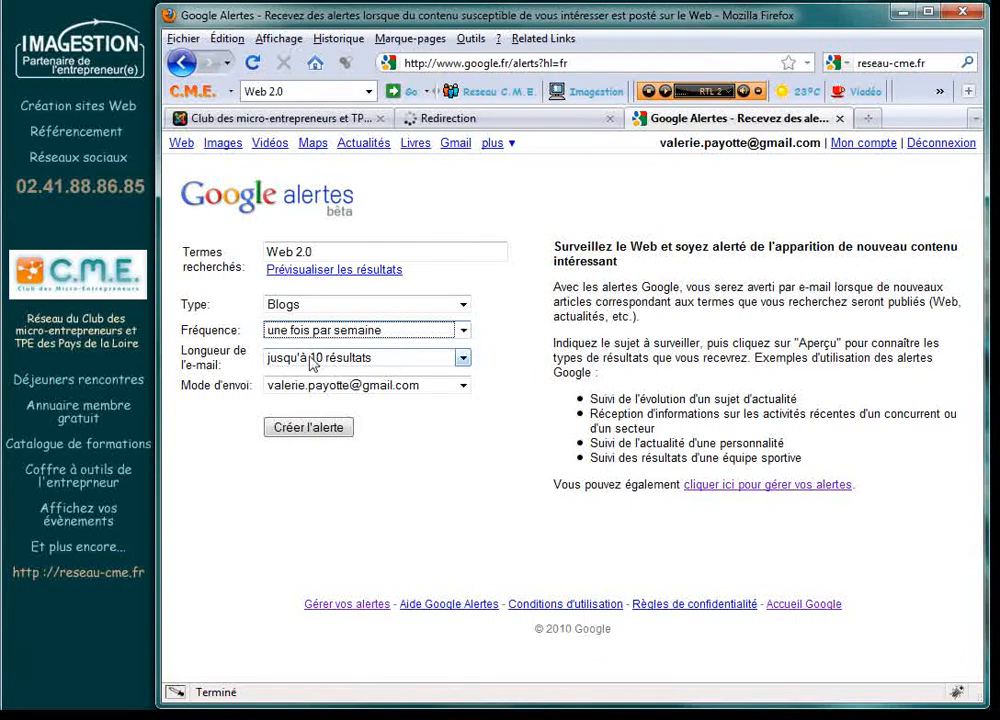
click(463, 357)
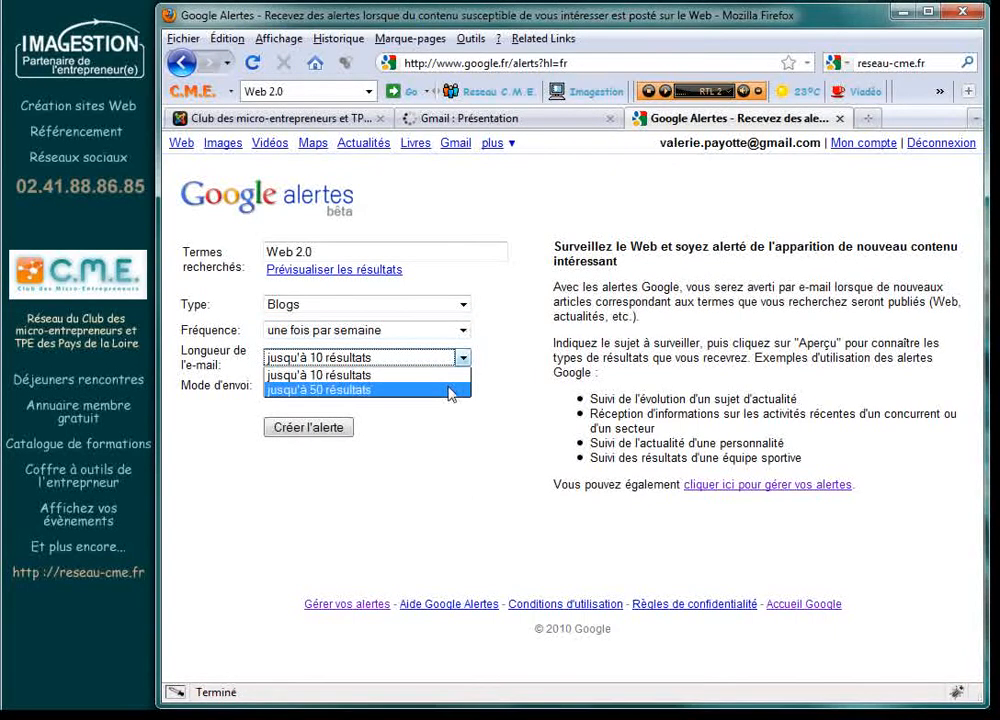
click(448, 379)
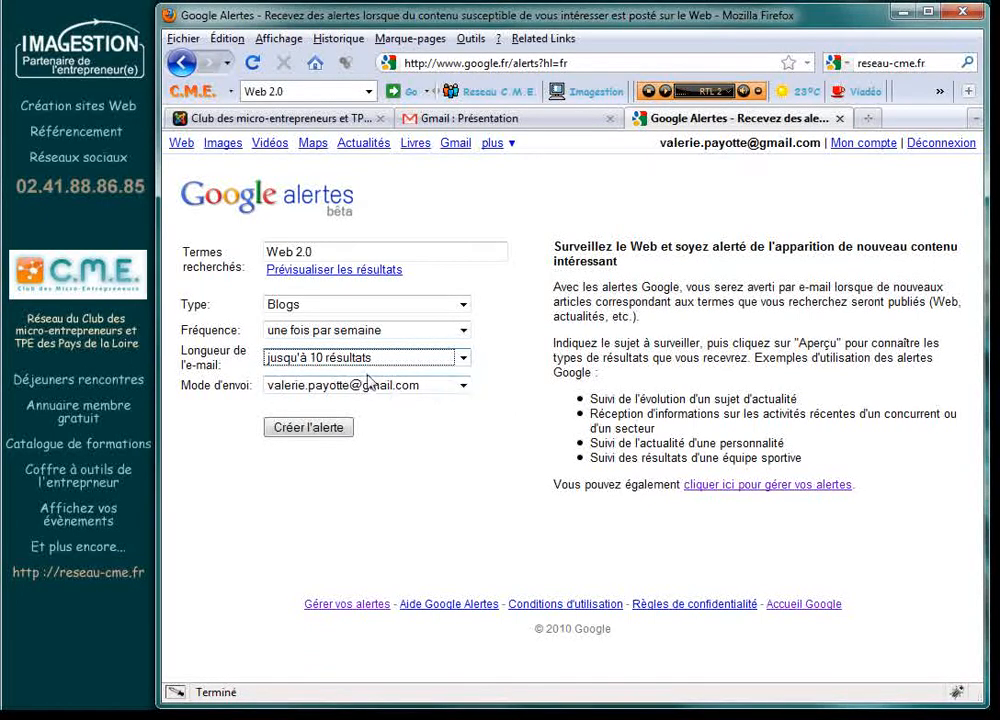
Open the new Gmail account from its welcome page, then return to the Google Alertes form
click(529, 122)
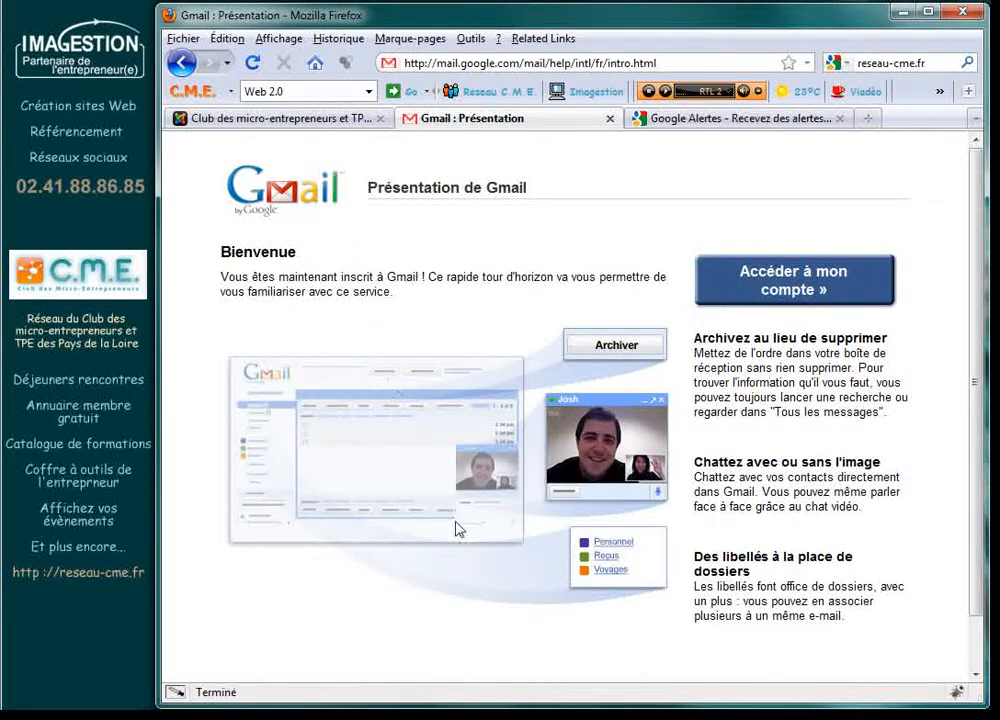
click(792, 287)
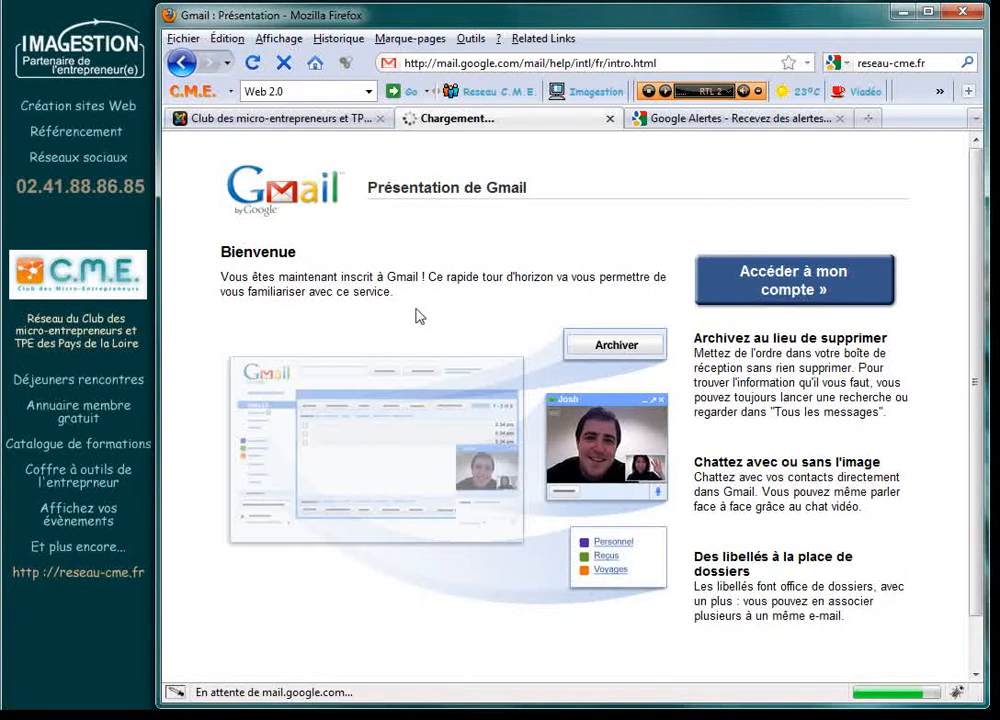
click(715, 124)
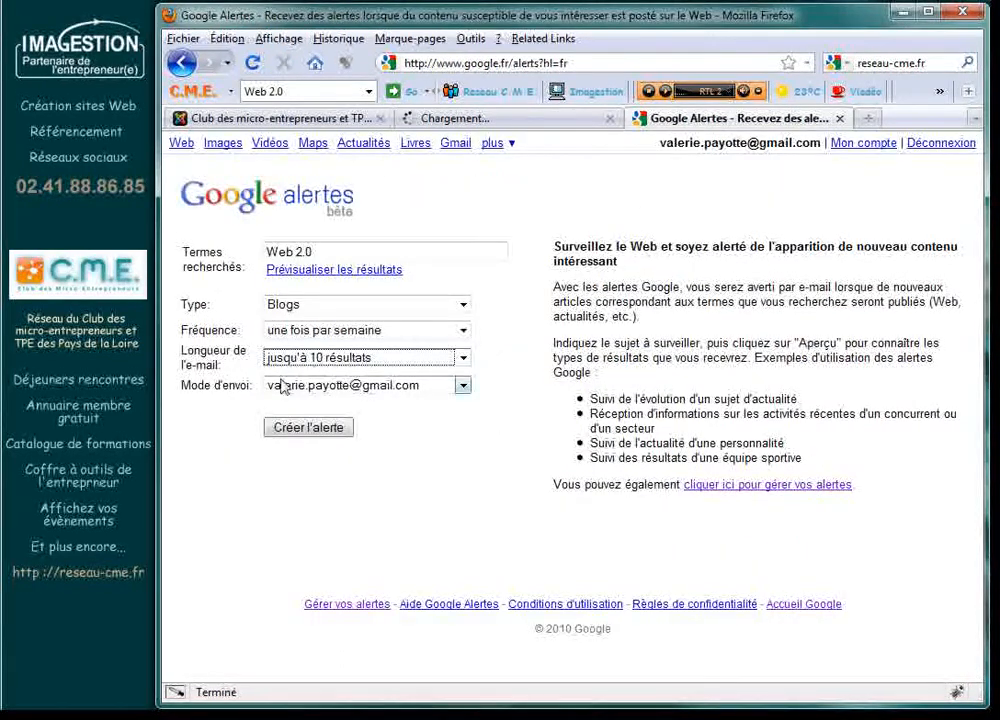
Save the Web 2.0 alert, then create a 'tpe' alert with the same weekly Blogs settings
click(312, 428)
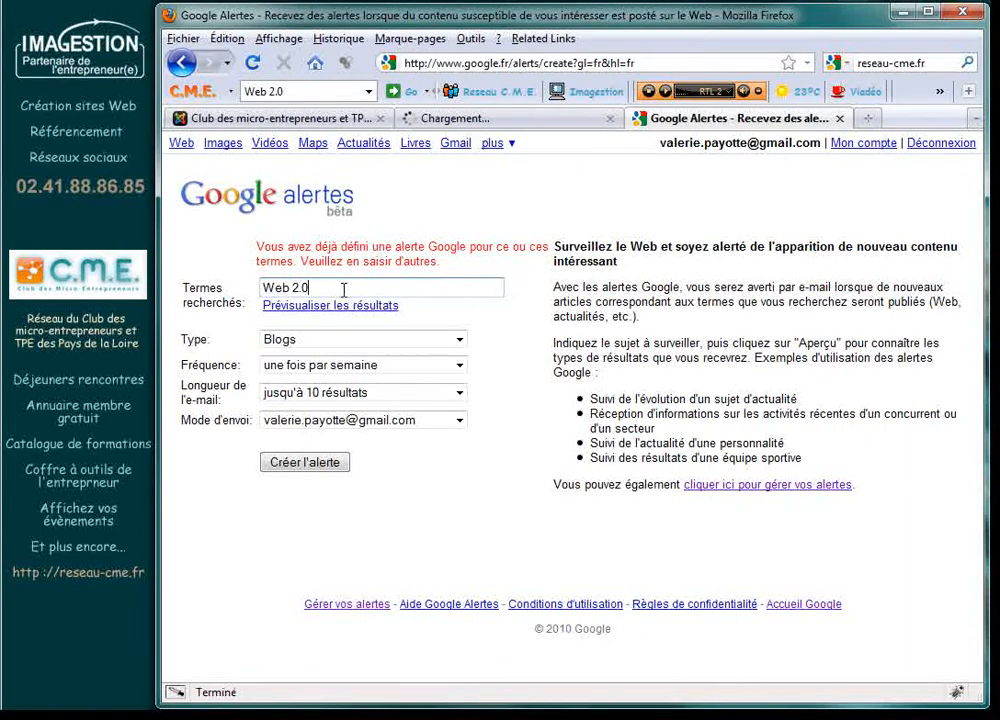
drag(344, 292, 243, 295)
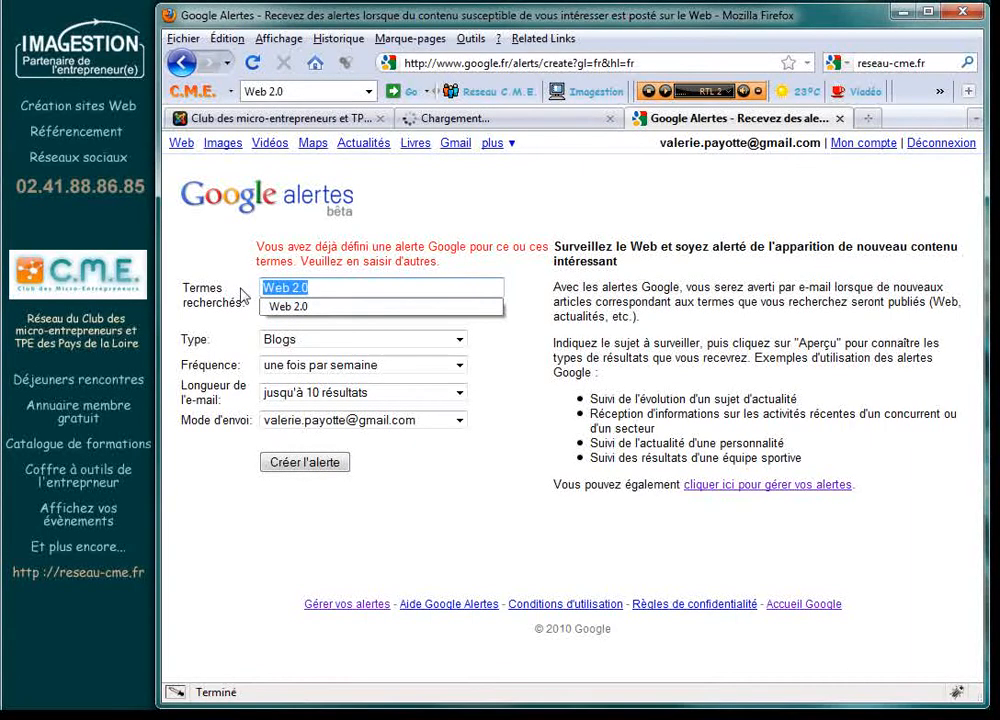
text(t)
key(BackSpace)
text(tpe)
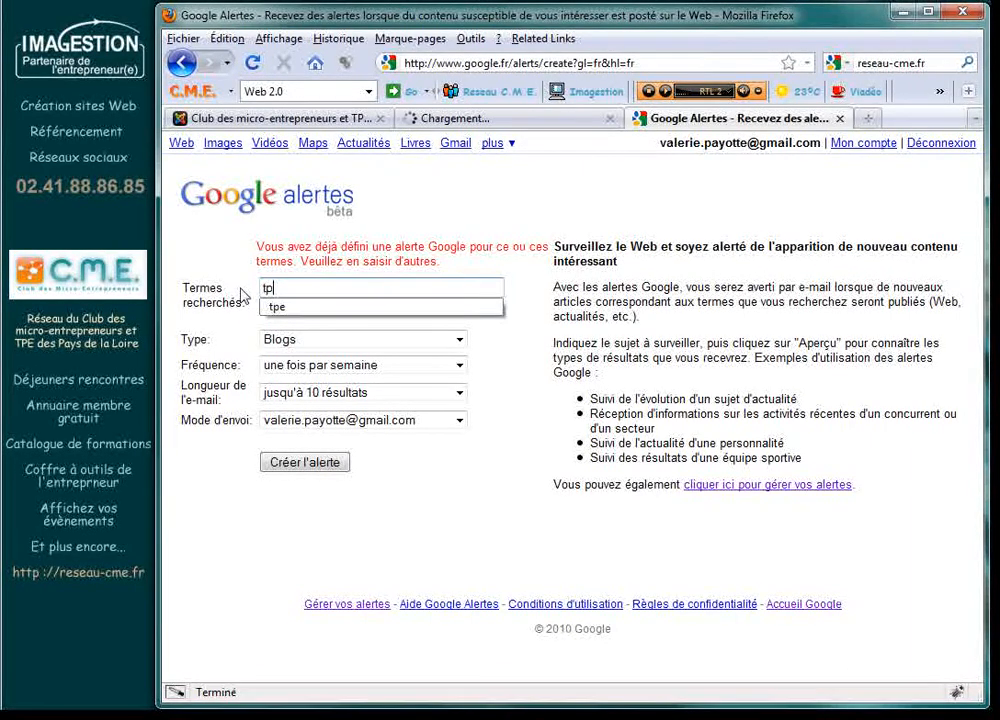
click(307, 463)
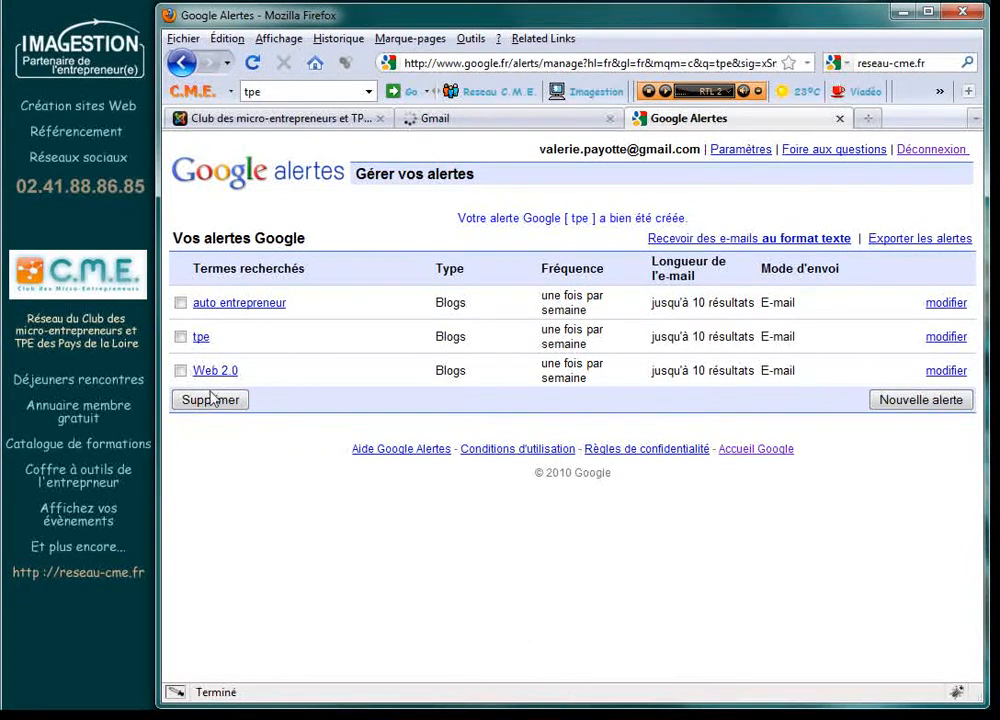
Add a 'joomla' alert set to Blogs, once a week, up to 50 results
click(905, 401)
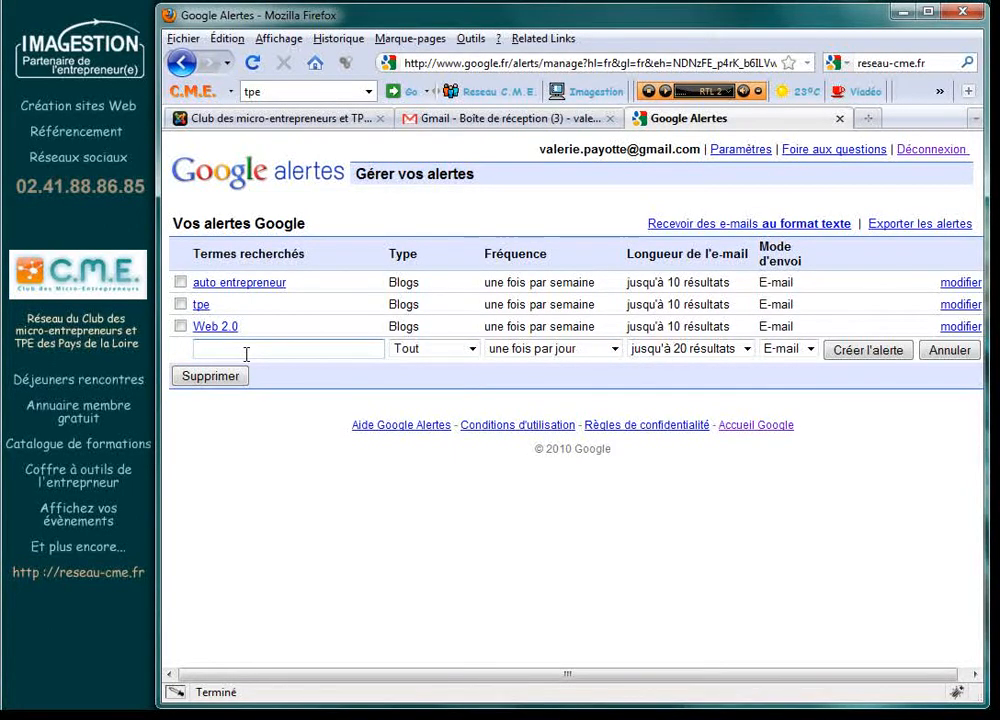
text(joomla)
click(471, 349)
click(449, 395)
click(614, 348)
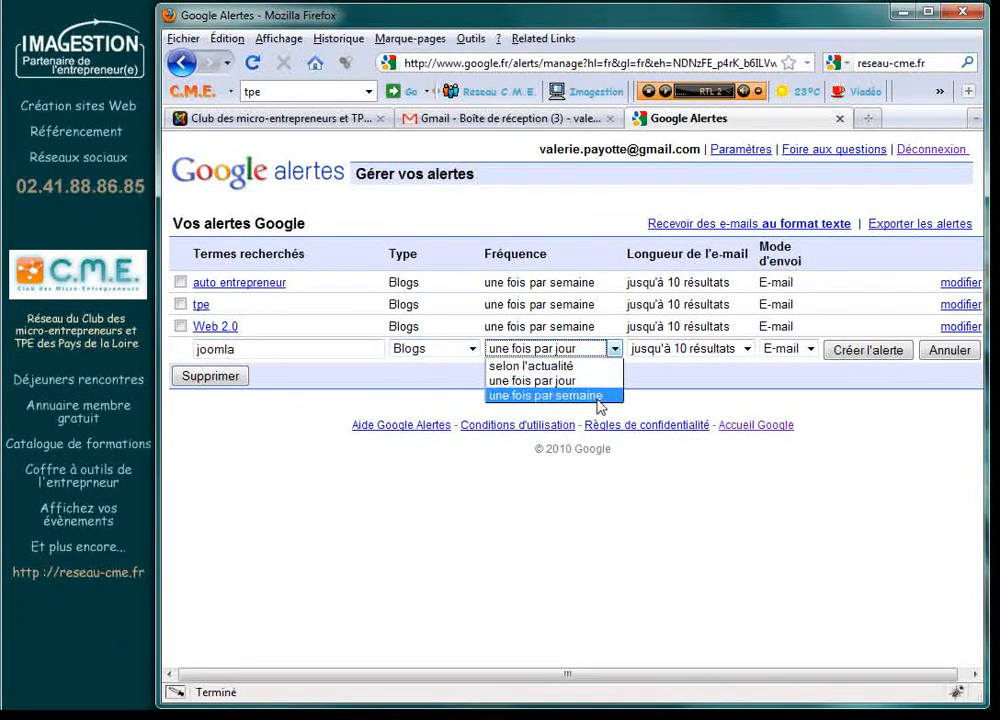
click(595, 395)
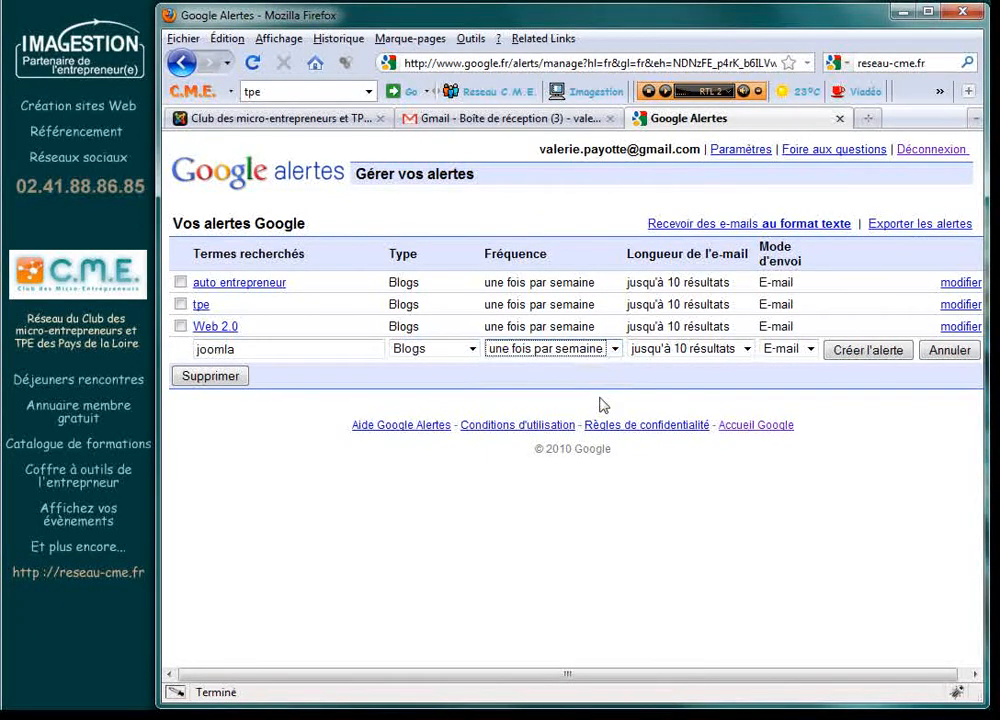
click(747, 348)
click(728, 383)
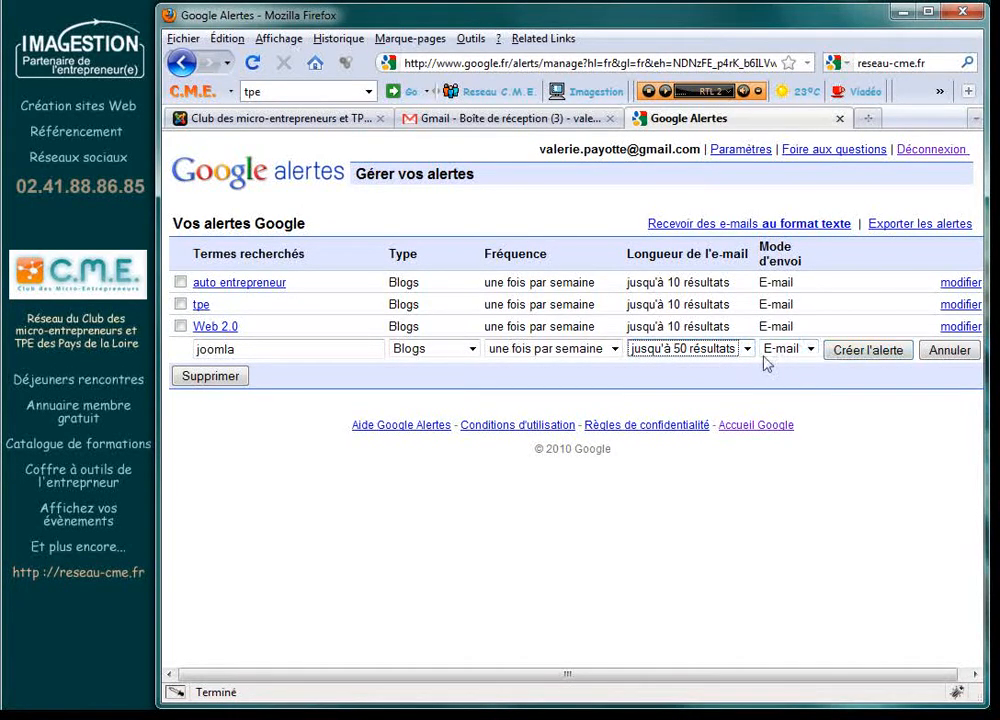
click(884, 352)
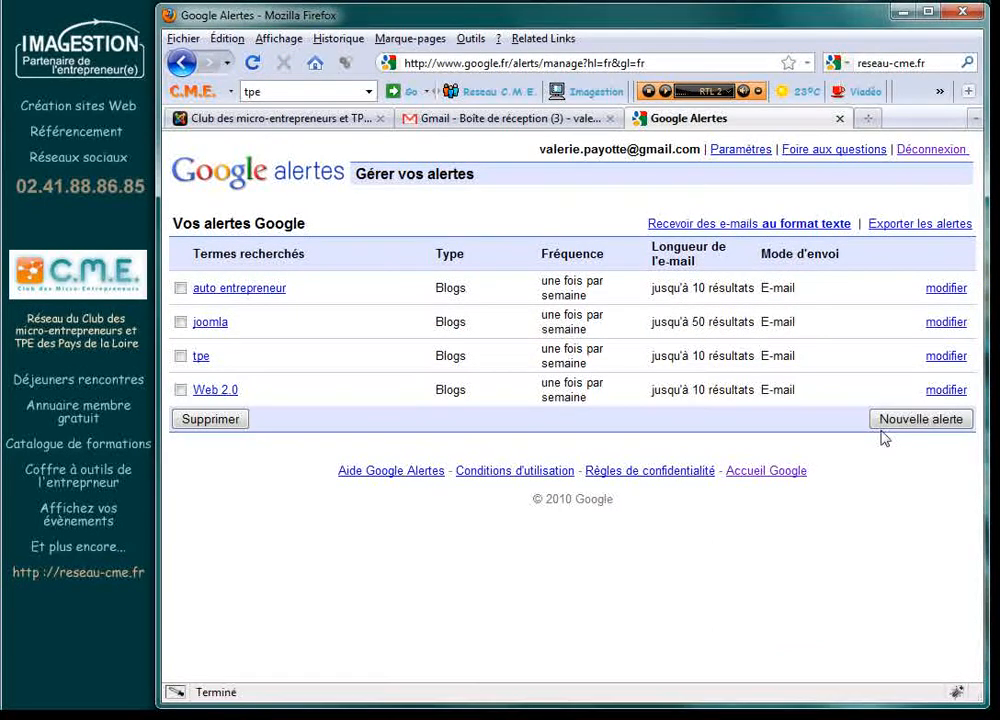